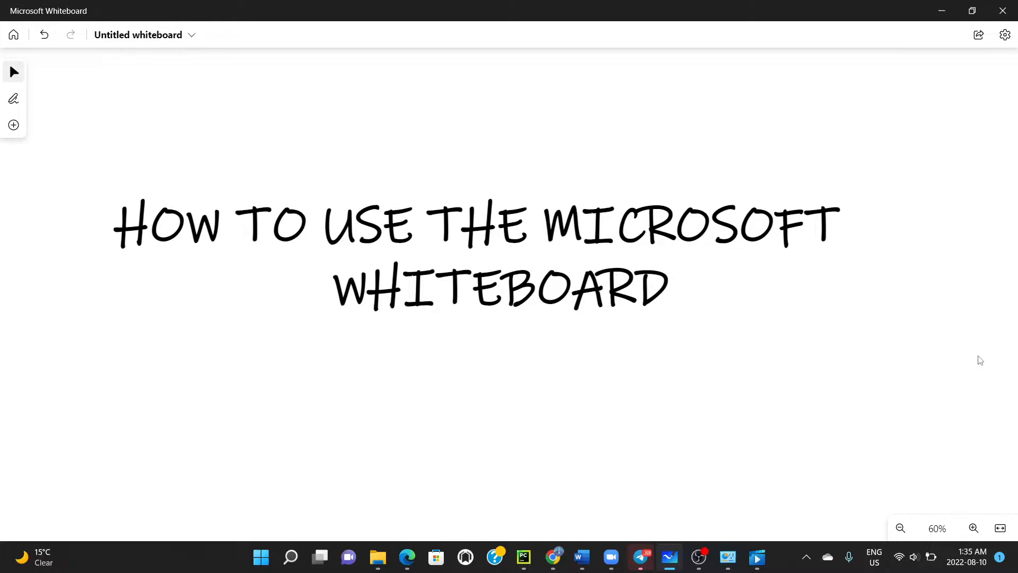
- Move the title text up and handwrite "step by Step" in black ink beneath it with two long underlines
left_click_drag(762, 300, 770, 180)
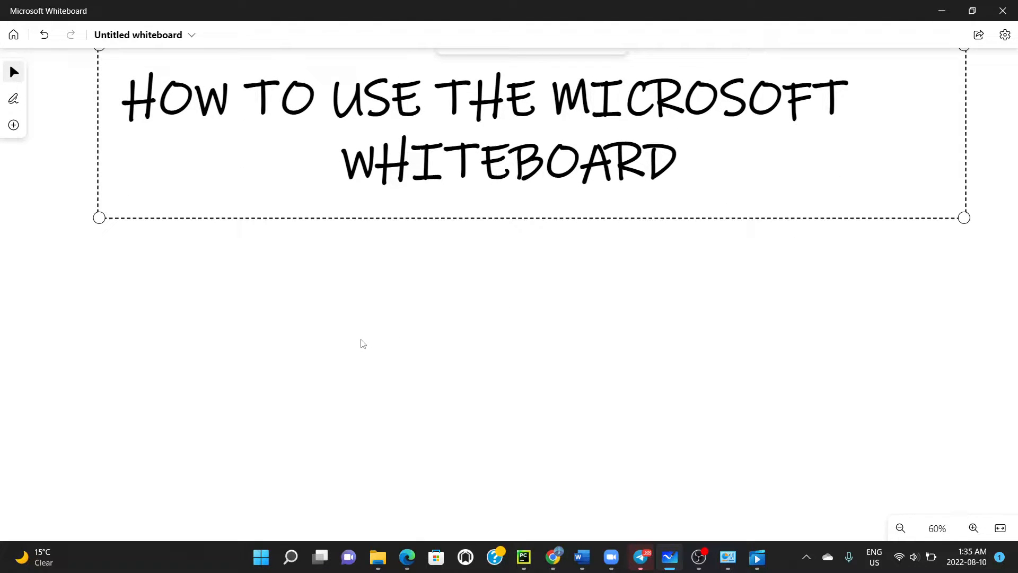
left_click(13, 98)
mouse_move(247, 318)
left_mouse_down()
mouse_move(178, 387)
mouse_move(264, 407)
left_mouse_up()
left_click_drag(248, 365, 326, 372)
mouse_move(332, 331)
left_mouse_down()
mouse_move(381, 336)
mouse_move(318, 366)
left_mouse_up()
mouse_move(414, 272)
left_mouse_down()
mouse_move(405, 356)
mouse_move(508, 439)
left_mouse_up()
left_click_drag(587, 240, 557, 351)
left_click_drag(650, 269, 662, 340)
mouse_move(632, 321)
left_mouse_down()
mouse_move(737, 319)
mouse_move(739, 391)
left_mouse_up()
left_click_drag(737, 318, 737, 317)
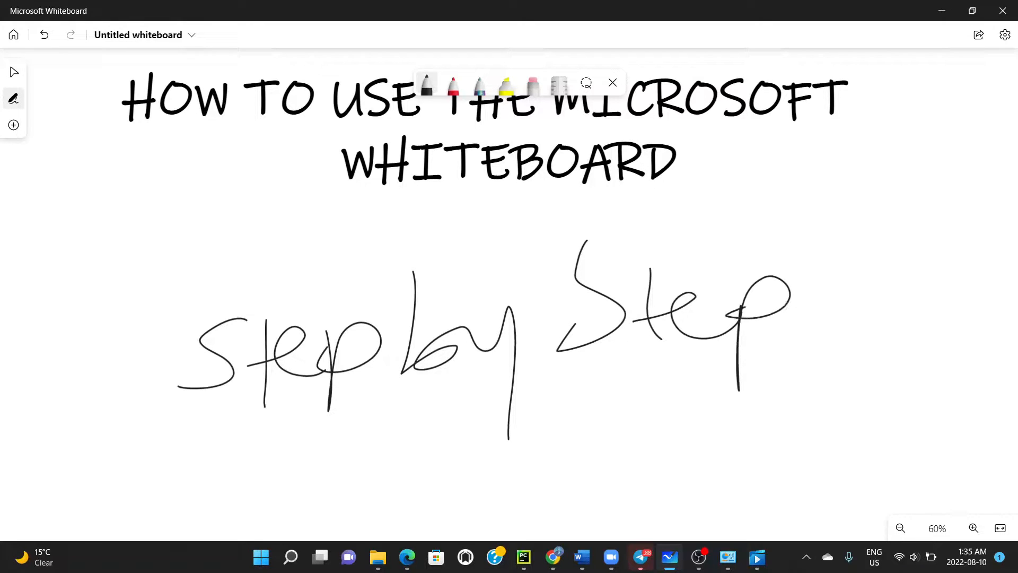
left_click_drag(217, 447, 832, 399)
left_click_drag(280, 446, 855, 421)
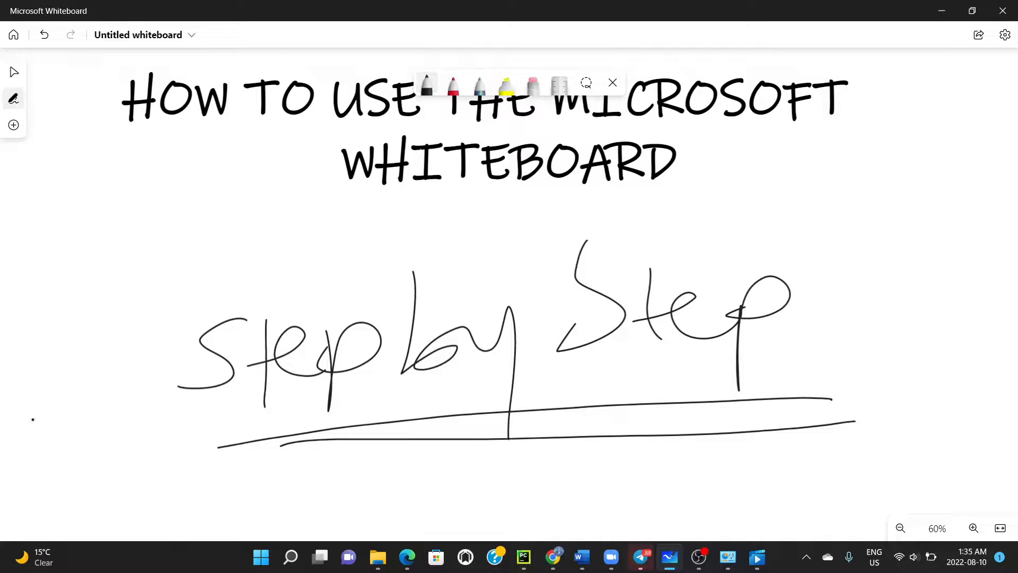
- Switch to Chrome and search Google for "microsoft whiteboard download"
left_click(291, 558)
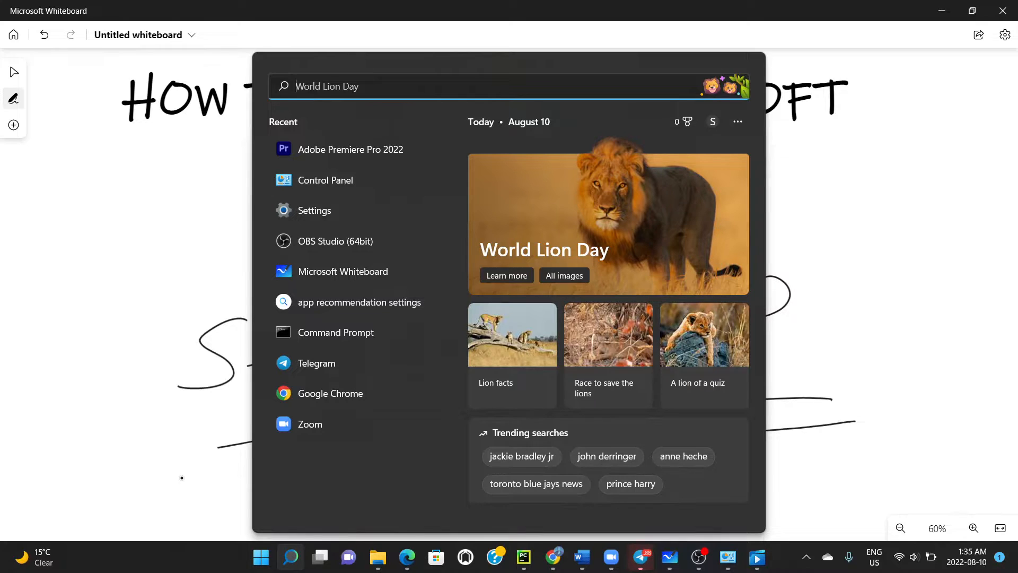
left_click(160, 465)
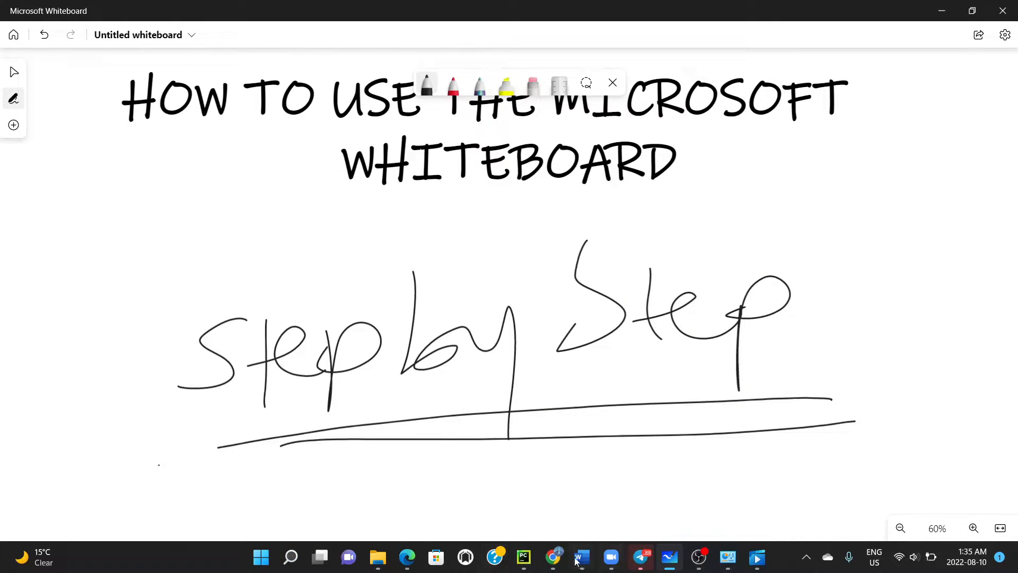
mouse_move(552, 566)
left_click(589, 522)
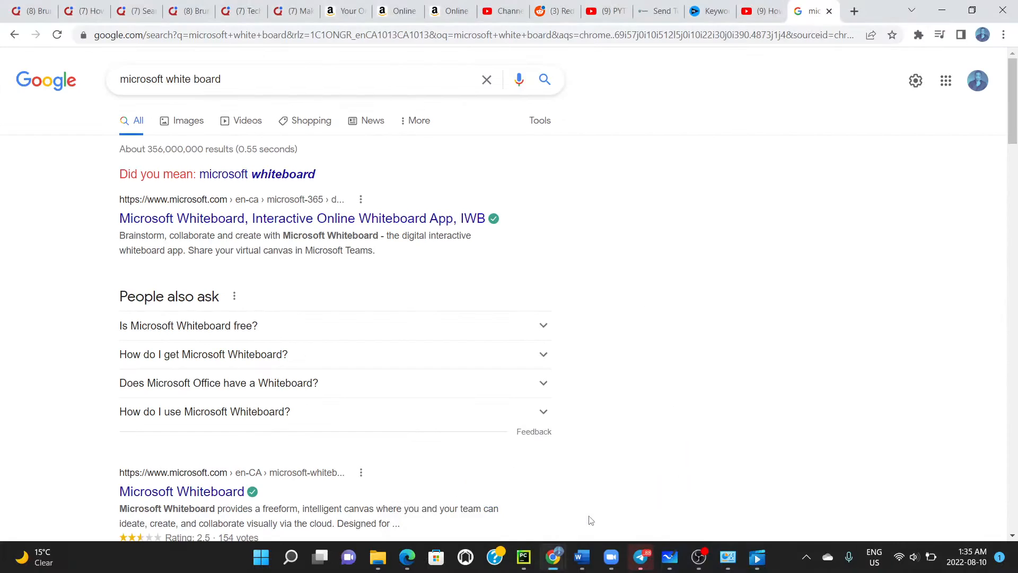
left_click(289, 86)
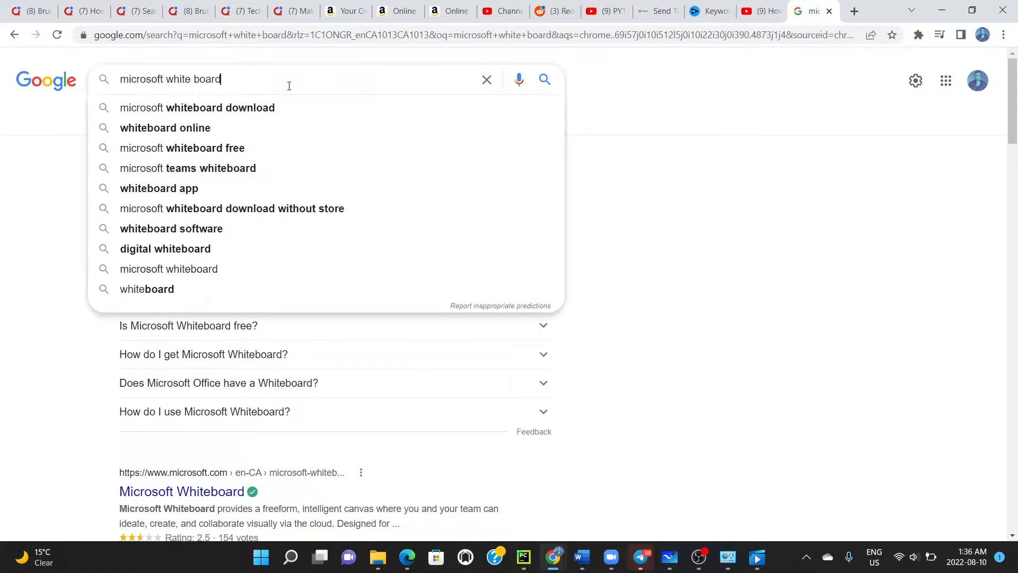
left_click_drag(289, 86, 122, 81)
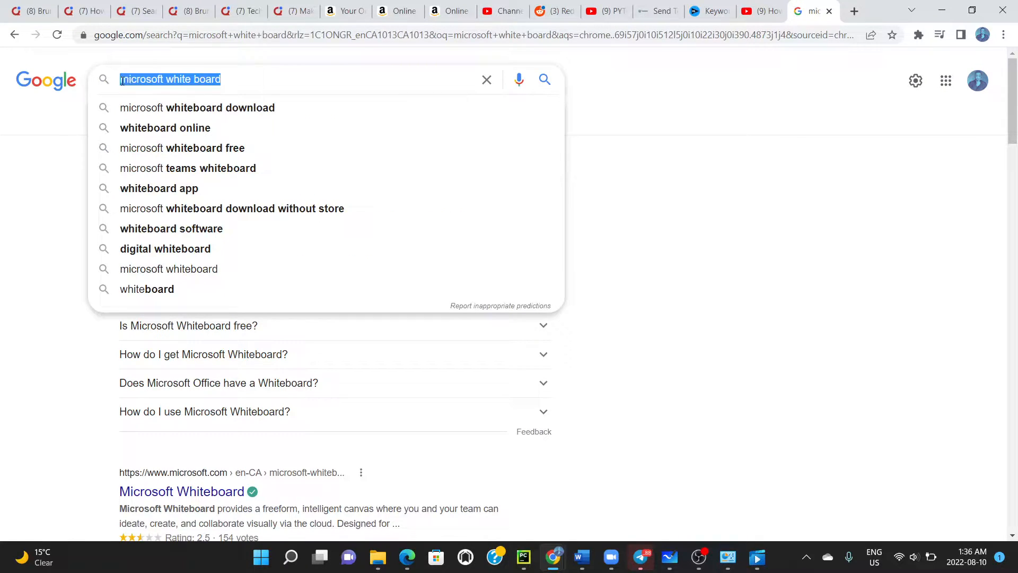
left_click(242, 107)
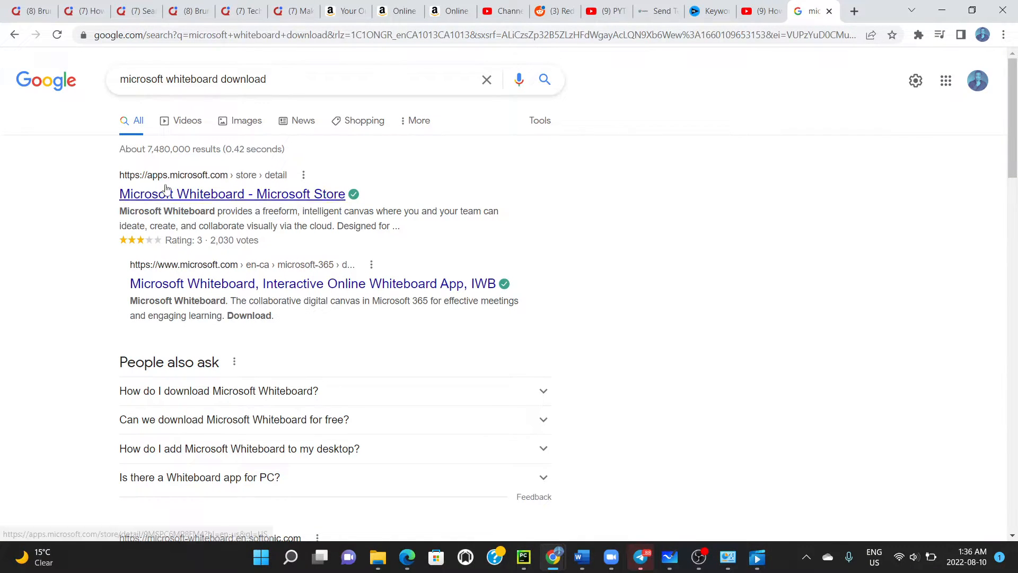
- View the Microsoft Store web page for Microsoft Whiteboard, return to the search results and look through the other download sources
left_click(150, 199)
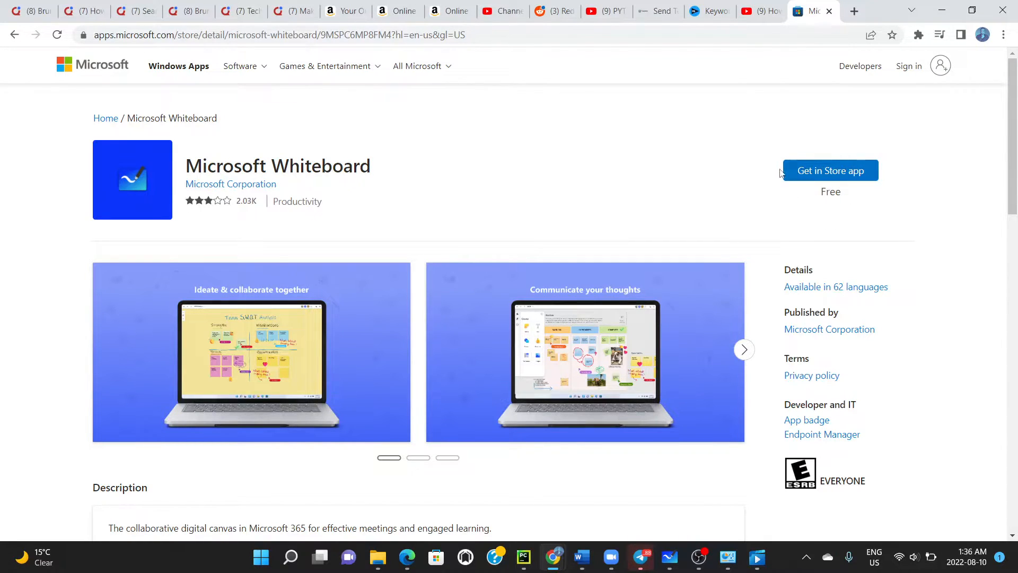
left_click(15, 34)
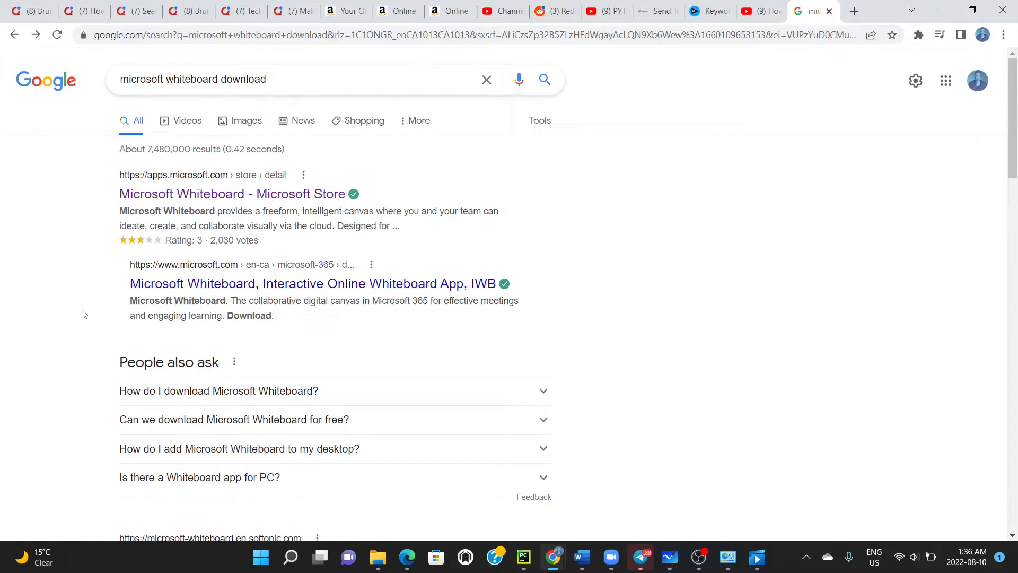
scroll(83, 314, "down", 3)
scroll(83, 314, "down", 2)
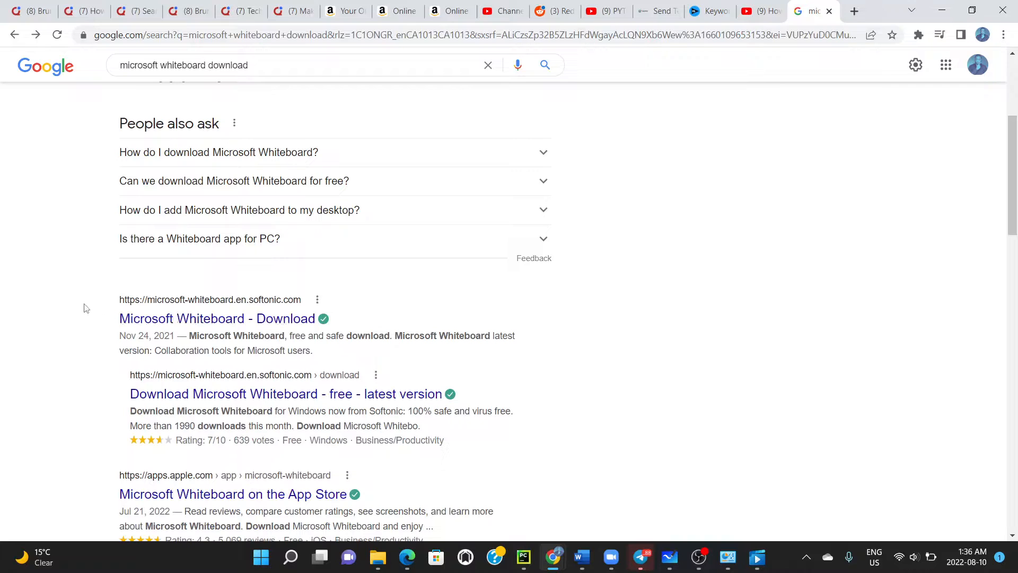
scroll(85, 308, "down", 4)
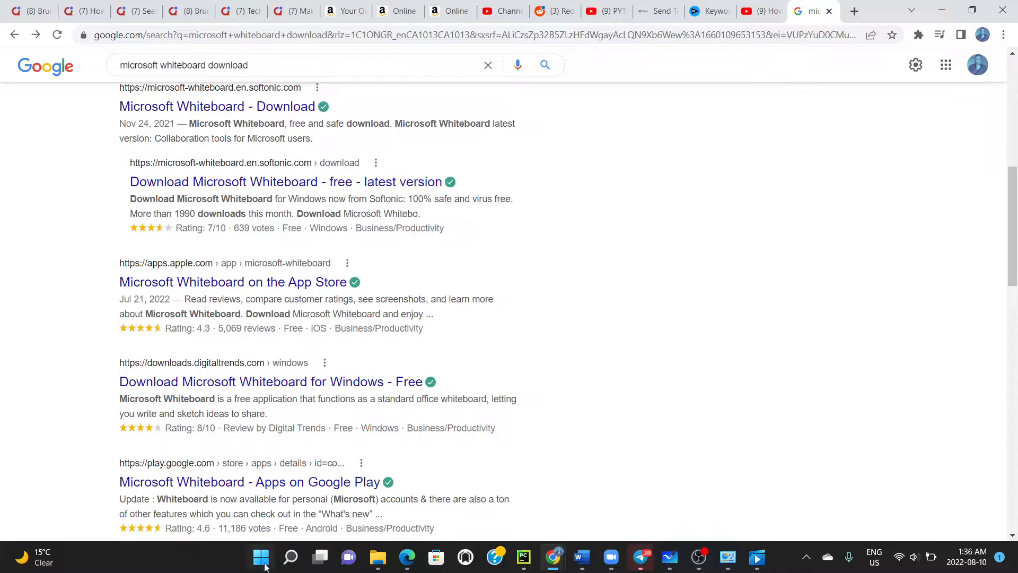
- Find and launch the Microsoft Store app through Windows search, and move its window toward the middle of the desktop
left_click(291, 557)
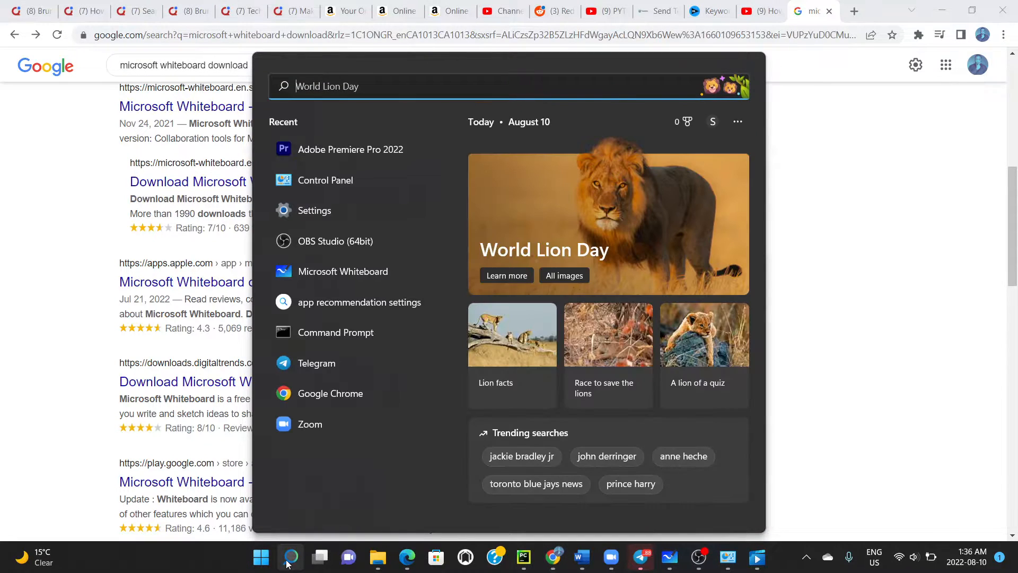
type("microsoft Store")
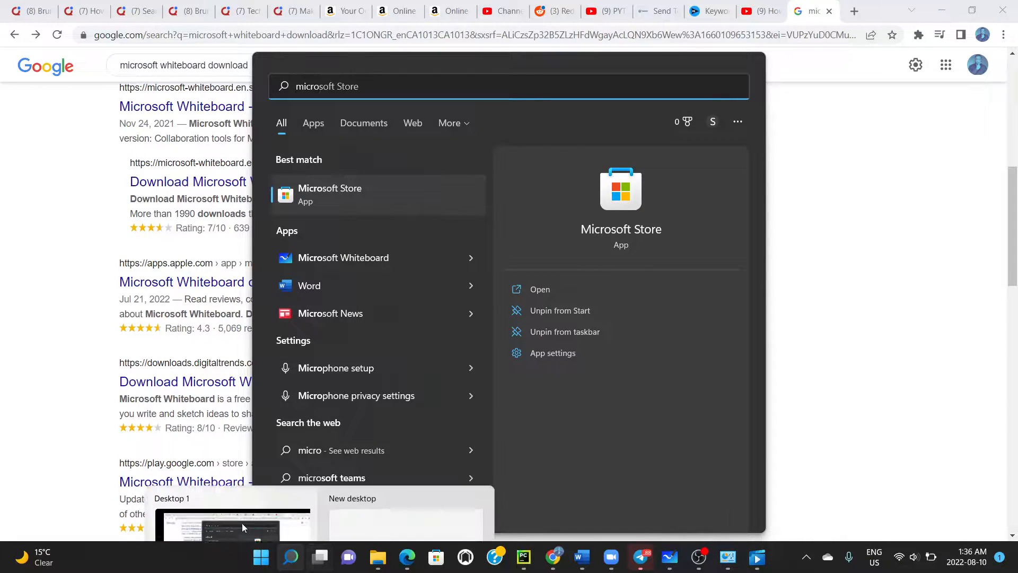
left_click(330, 195)
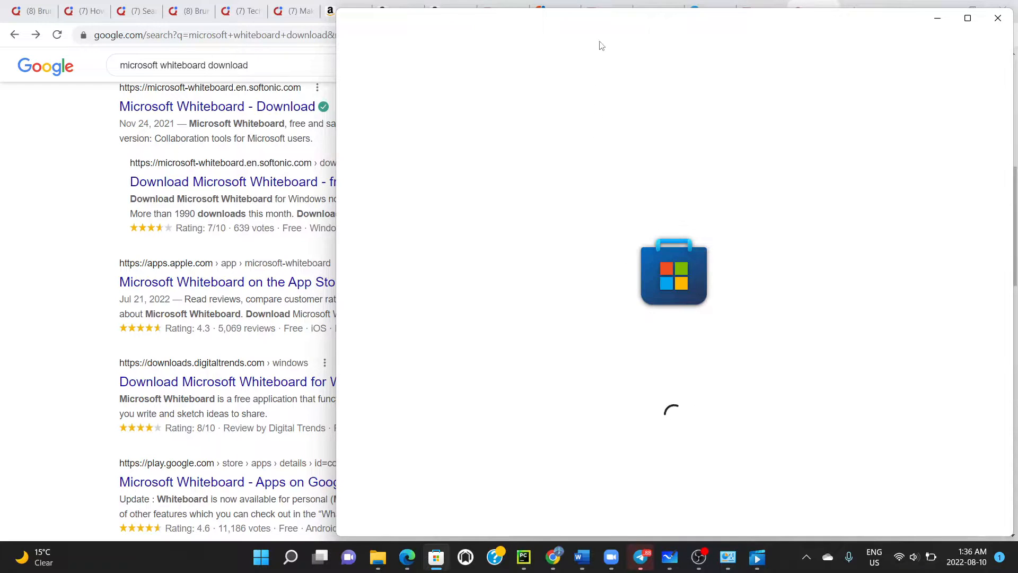
left_click_drag(605, 25, 451, 35)
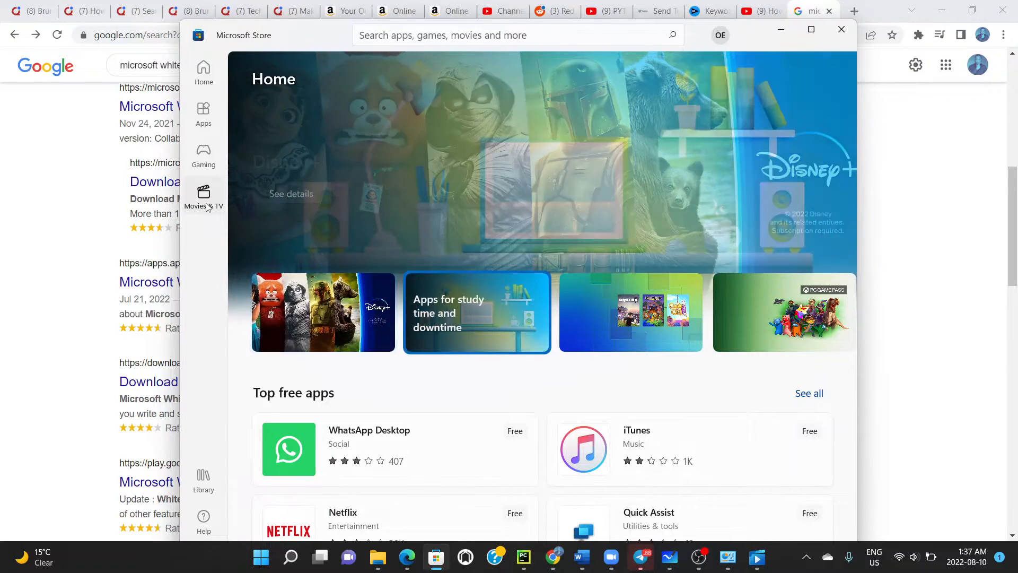
- Search the store for "microsoft whiteboard" and open the Microsoft Whiteboard app page
left_click(204, 114)
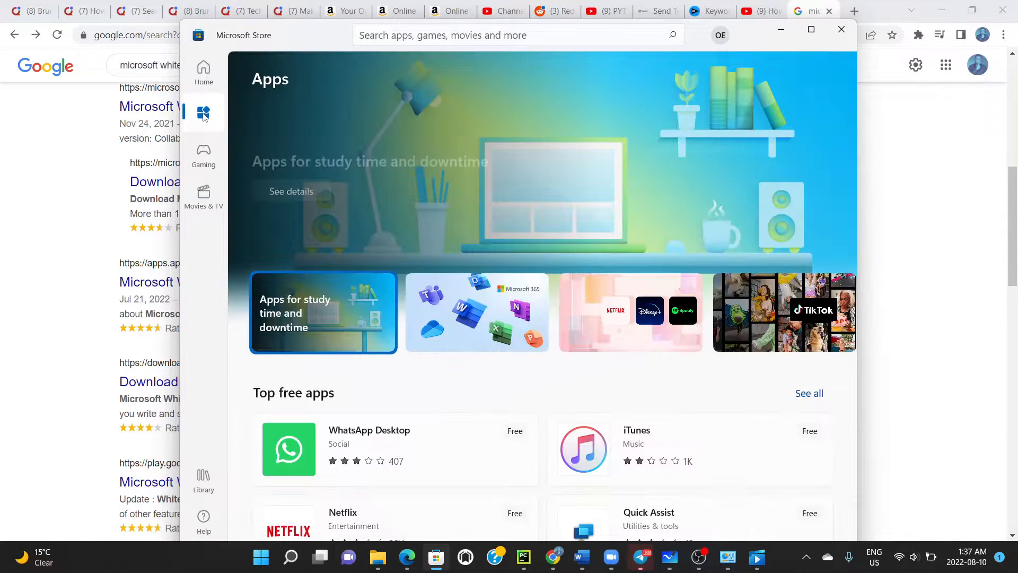
left_click(462, 37)
type("micr")
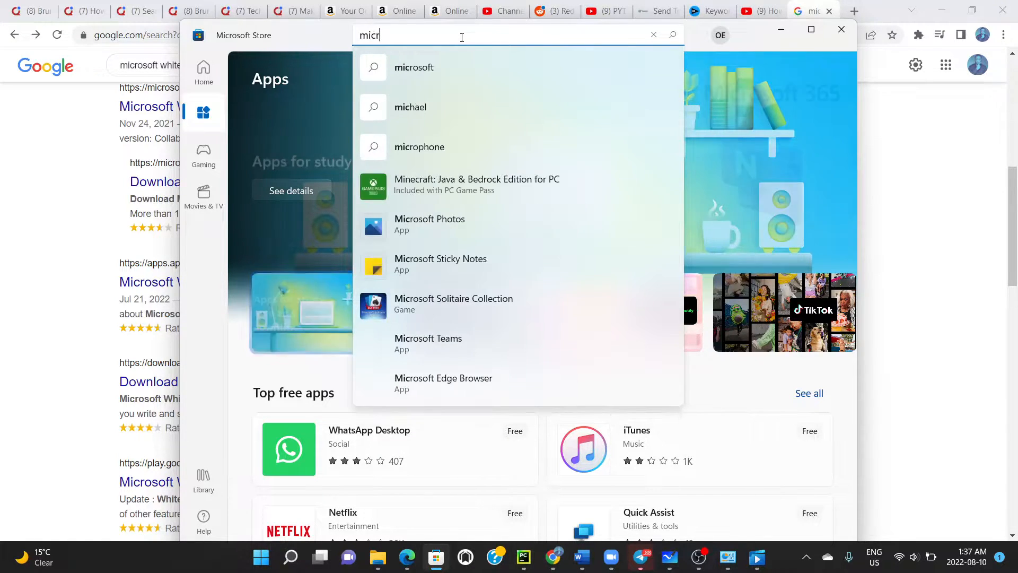
type("osoft whiteboard")
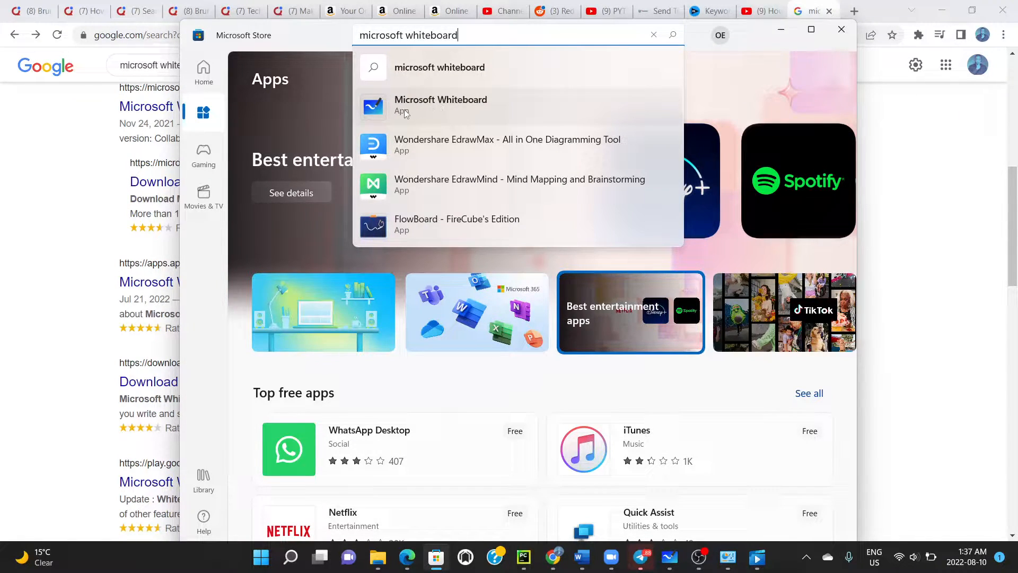
left_click(423, 110)
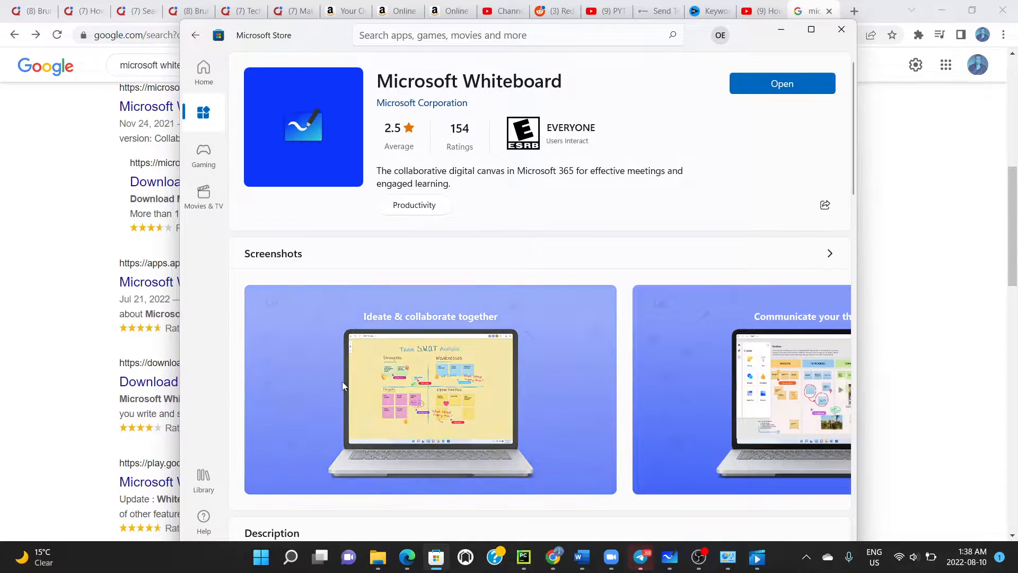
- Look up the installed Microsoft Whiteboard app in Windows search, and dismiss the search without launching it
left_click(292, 560)
type("w")
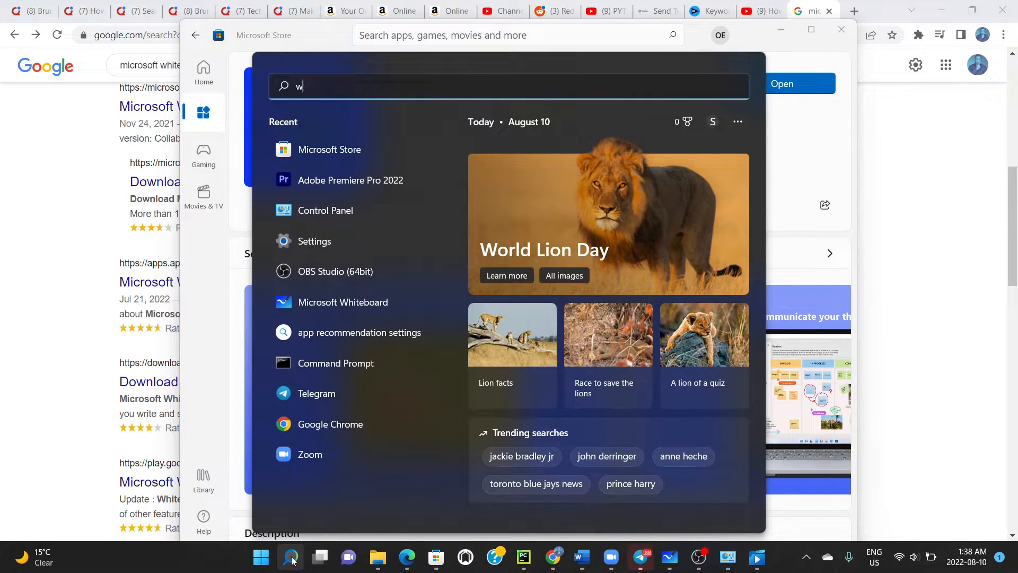
type("ho")
key("BackSpace")
key("BackSpace")
key("BackSpace")
type("micros")
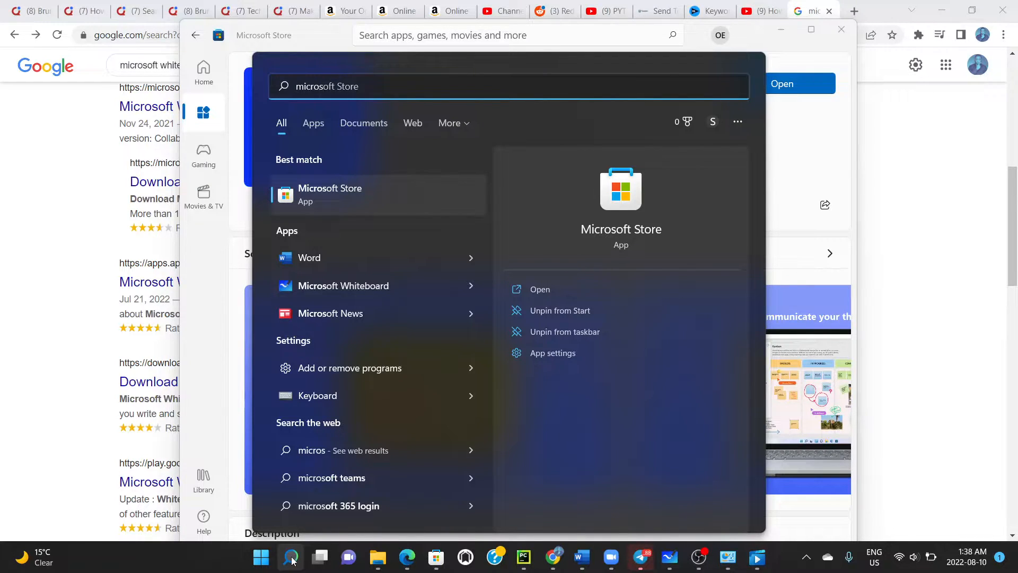
key("Tab")
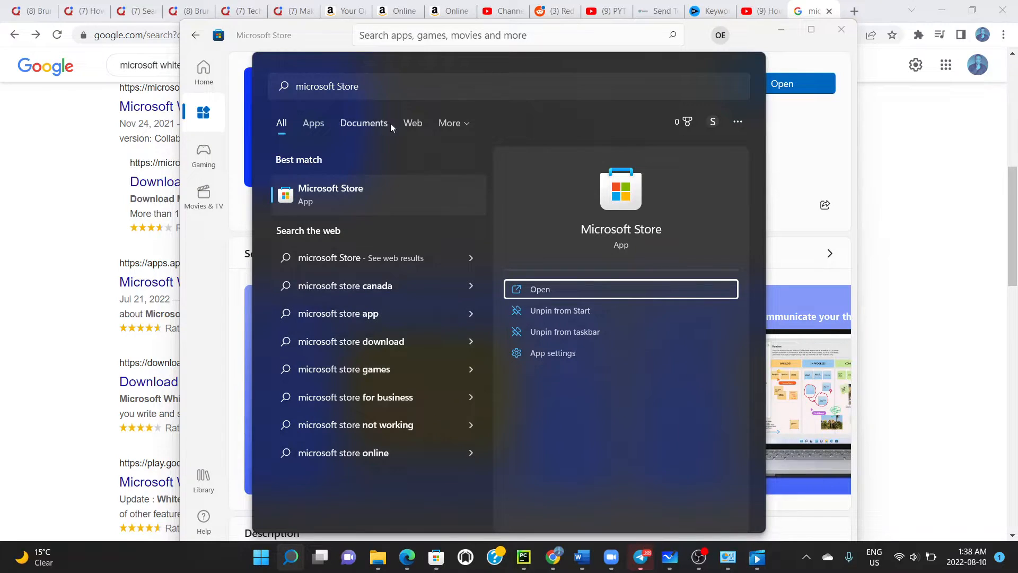
left_click(393, 94)
key("BackSpace")
key("BackSpace")
key("BackSpace")
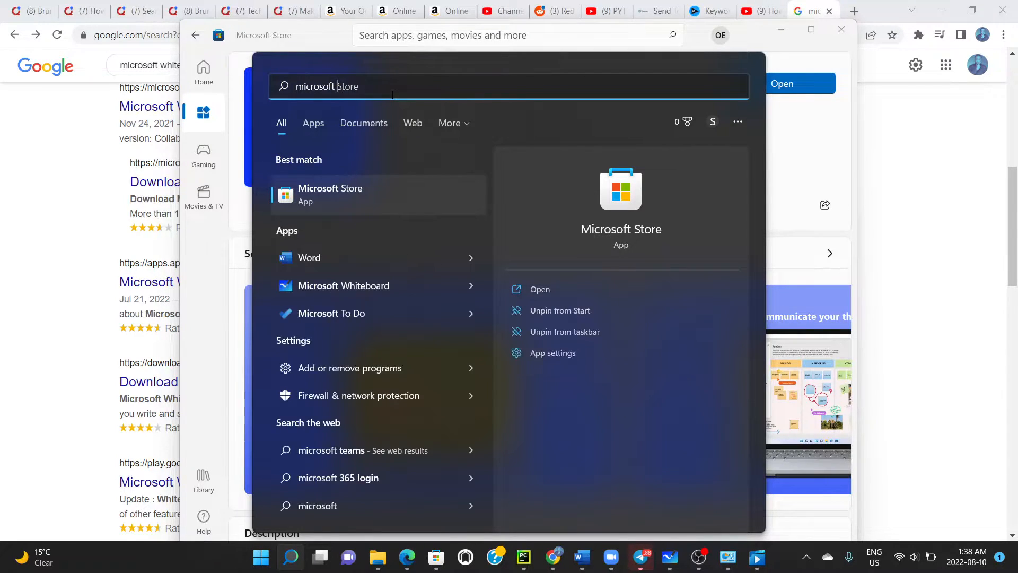
type("who")
key("BackSpace")
type("ire")
key("BackSpace")
key("BackSpace")
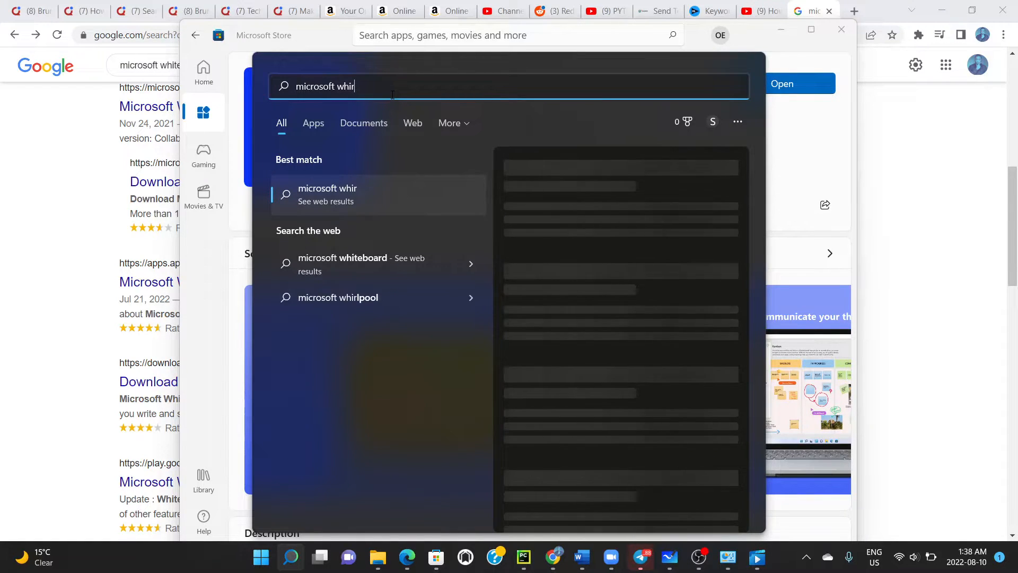
type("t")
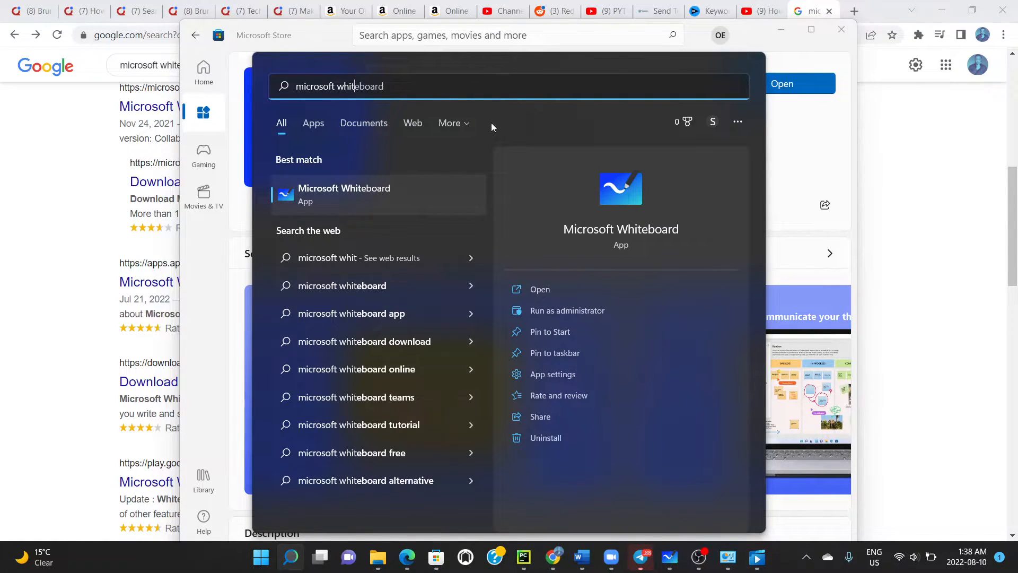
key("Tab")
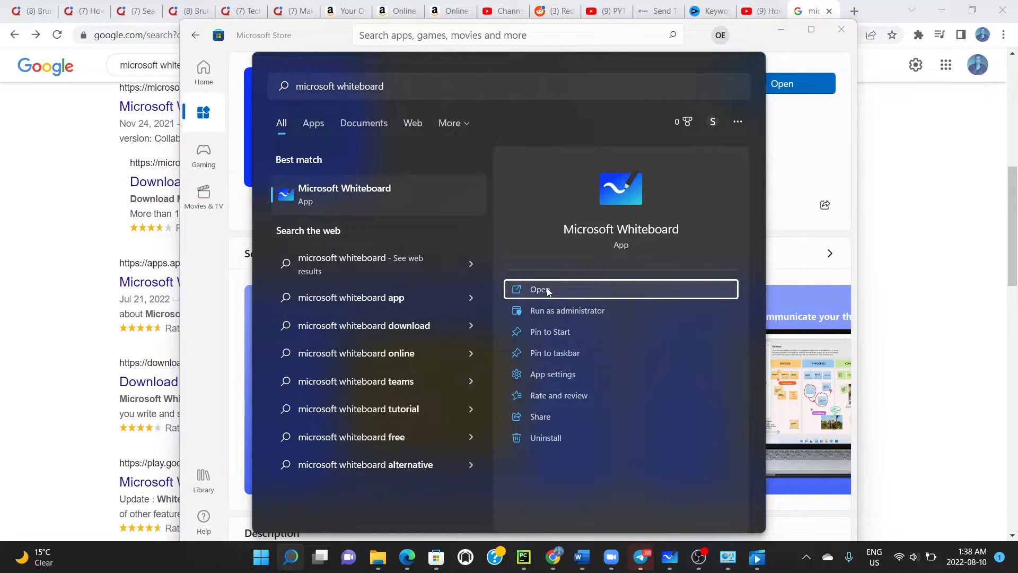
left_click(957, 185)
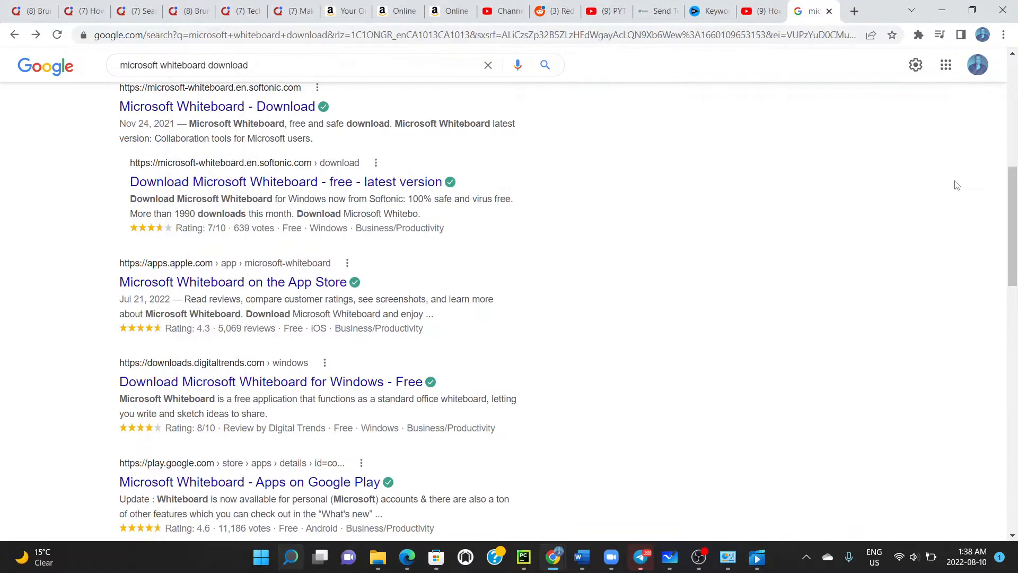
- Switch back to Microsoft Whiteboard and delete the "HOW TO USE THE MICROSOFT WHITEBOARD" title text
left_click(670, 557)
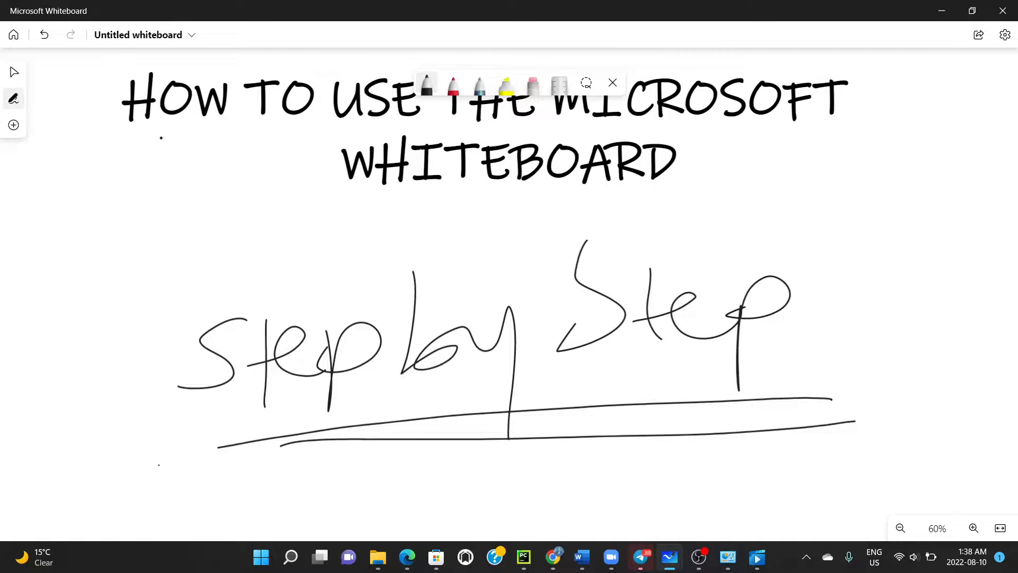
left_click(14, 72)
left_click(304, 168)
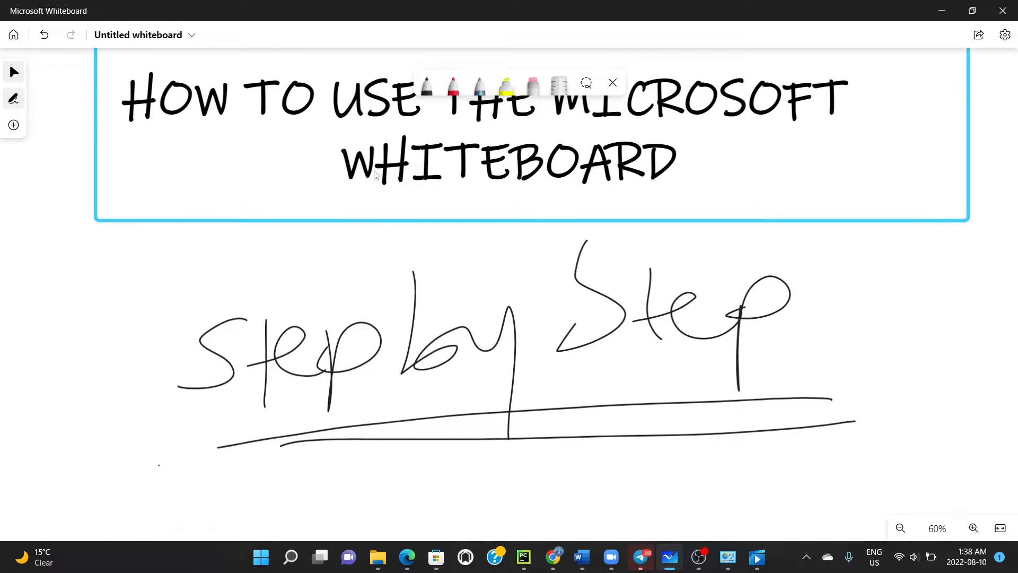
left_click_drag(392, 174, 397, 225)
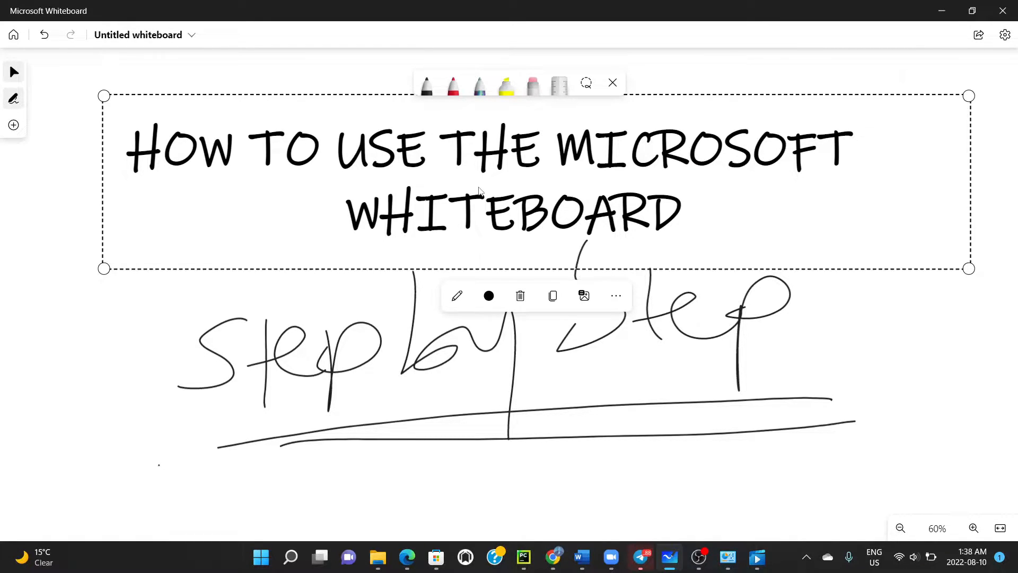
key("Delete")
- Erase the handwritten "step by Step" and its underlines, close the inking tools and return to the list of whiteboards
left_click(533, 85)
mouse_move(500, 244)
left_mouse_down()
mouse_move(241, 381)
mouse_move(768, 321)
mouse_move(725, 440)
mouse_move(623, 377)
left_mouse_up()
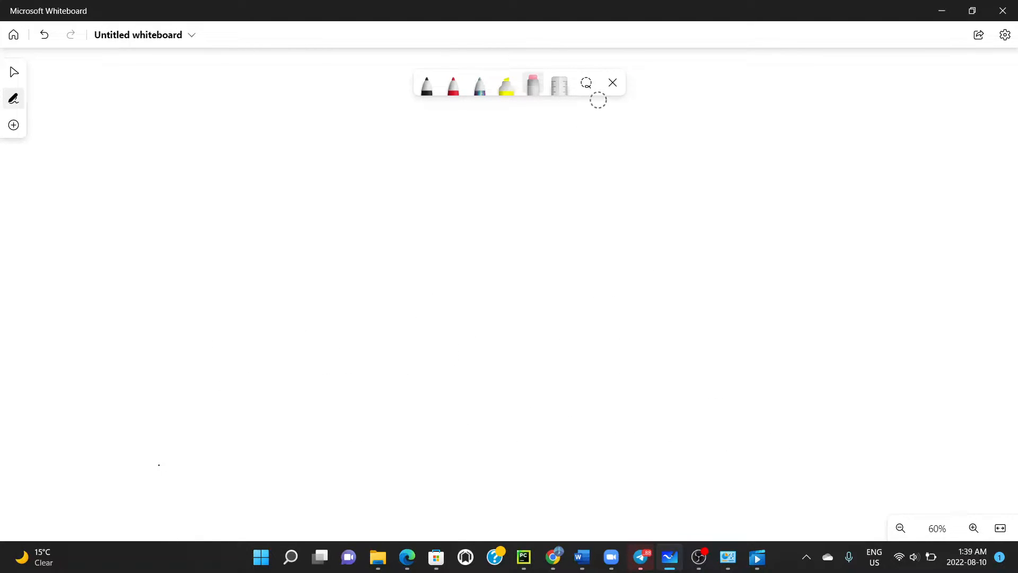
left_click(612, 82)
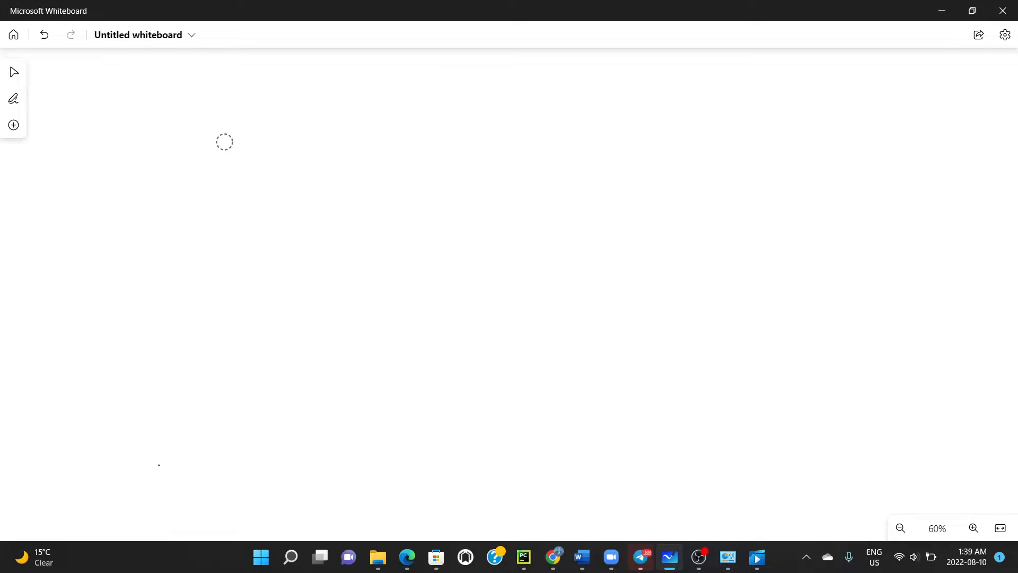
left_click(15, 36)
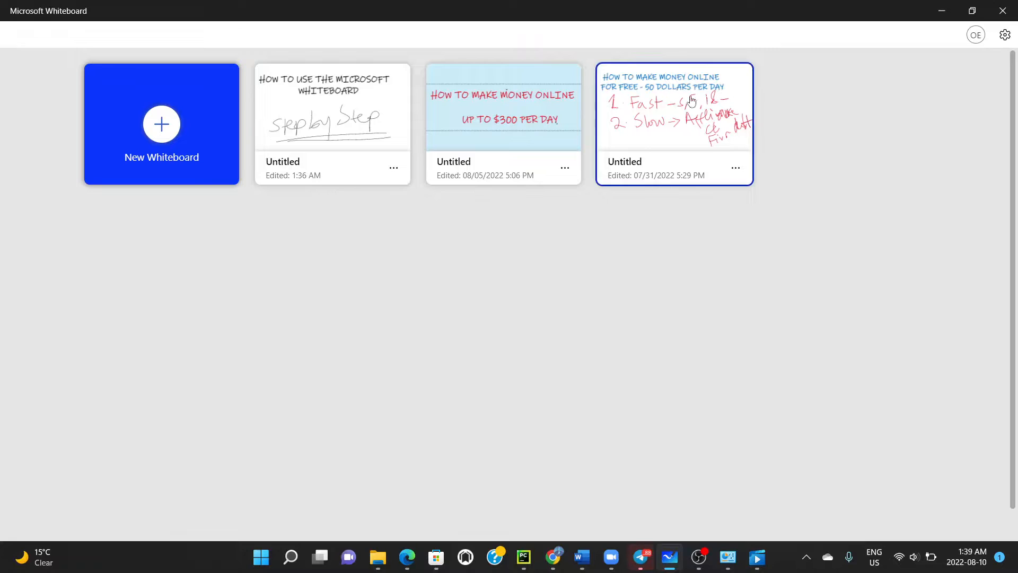
- Create a new whiteboard and name it "Test Whiteboard"
left_click(165, 139)
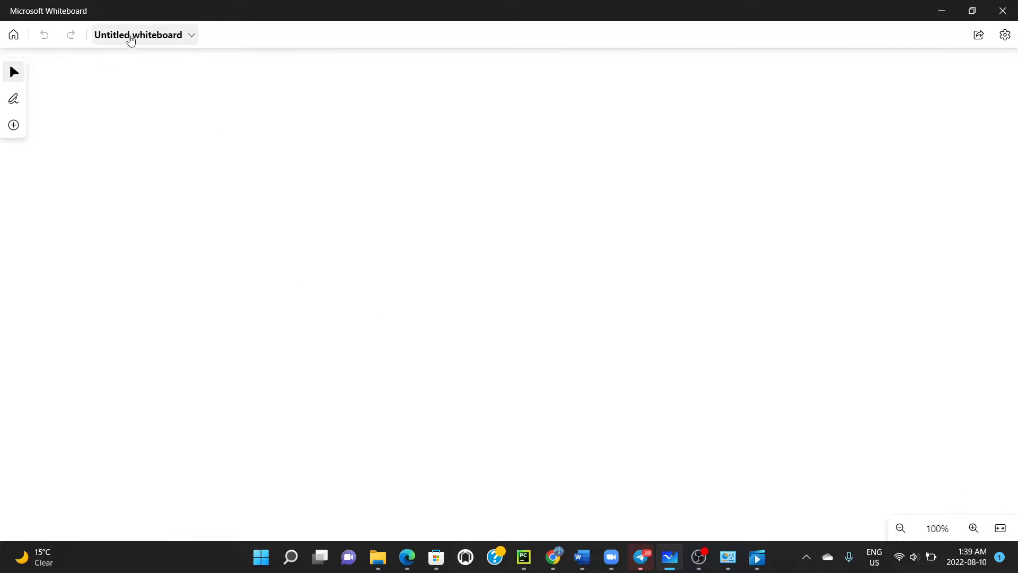
left_click(190, 40)
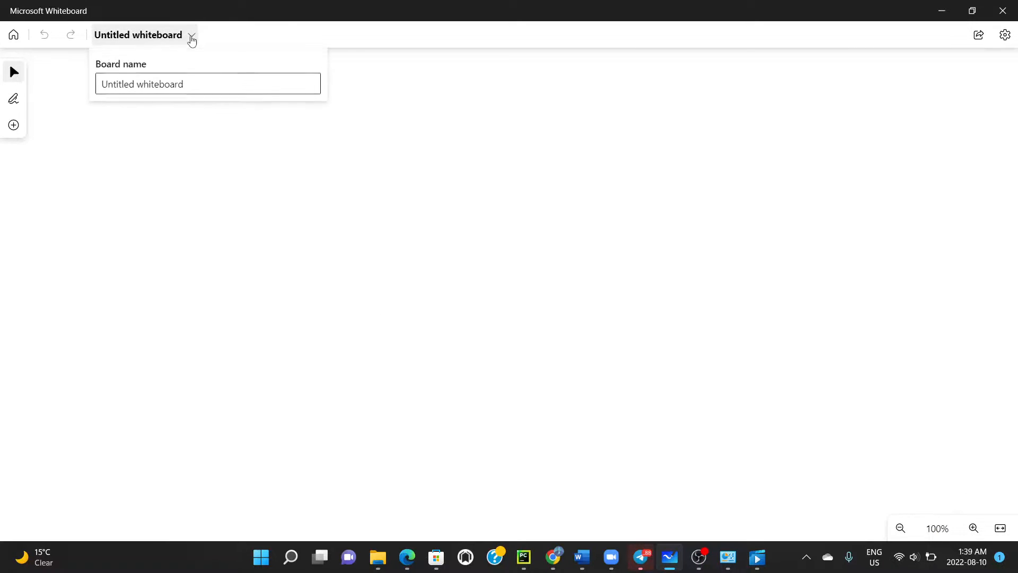
left_click(190, 84)
key("ctrl+a")
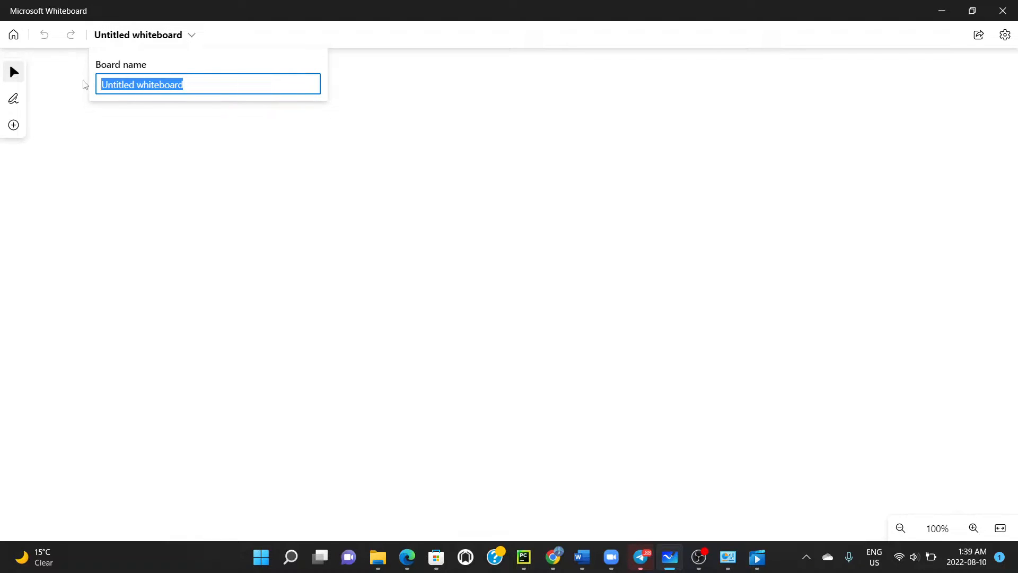
key("BackSpace")
type("Test Who")
key("BackSpace")
type("ite board")
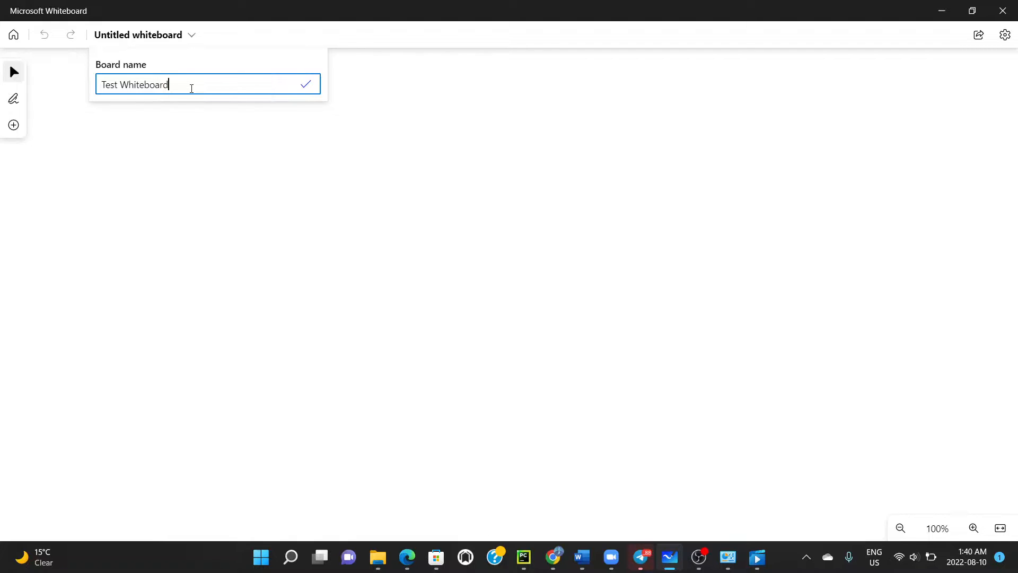
left_click(305, 89)
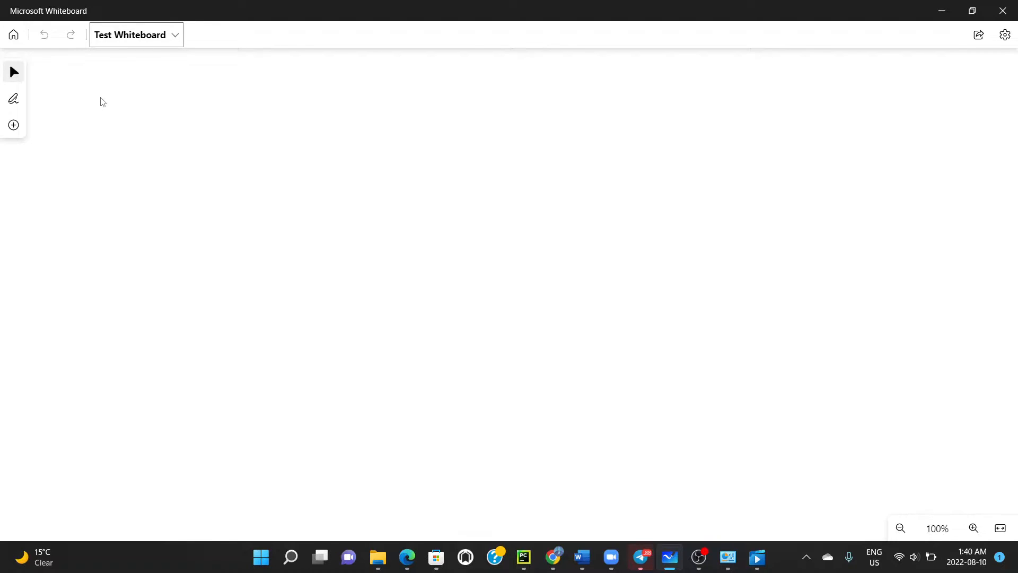
- Open the inking tools and change the black pen's color to dark blue
left_click(13, 73)
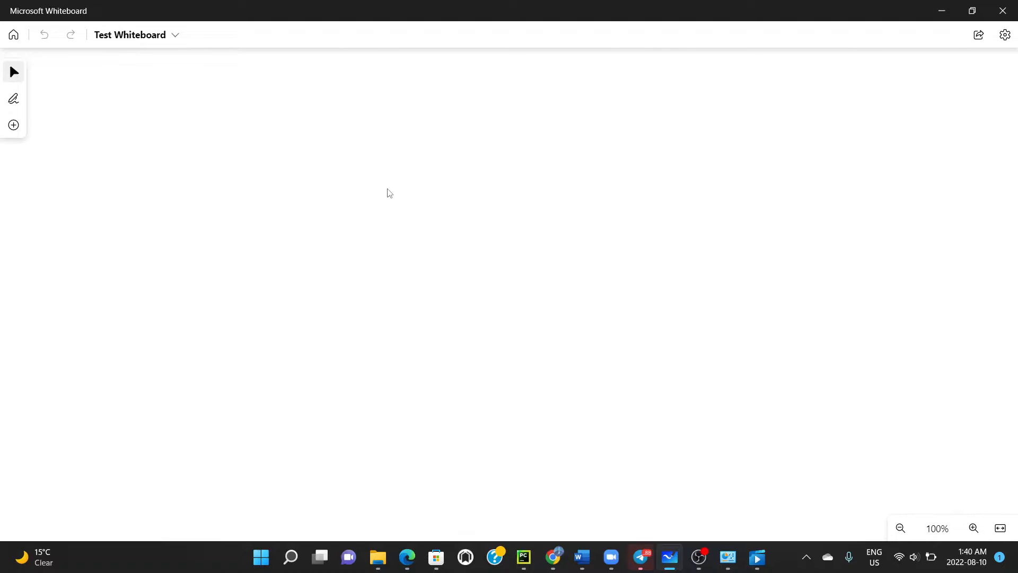
left_click(15, 102)
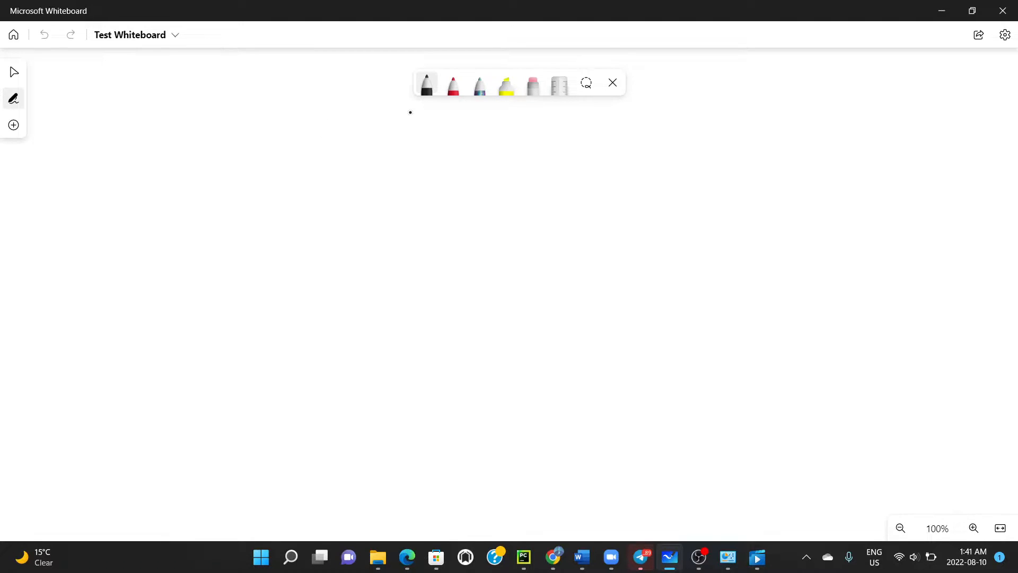
left_click(427, 90)
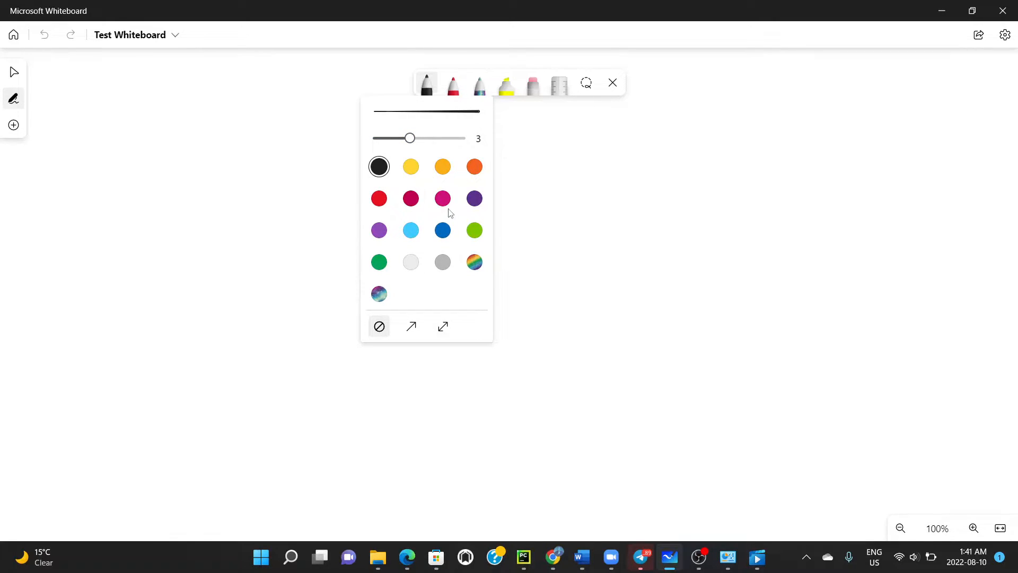
left_click(443, 230)
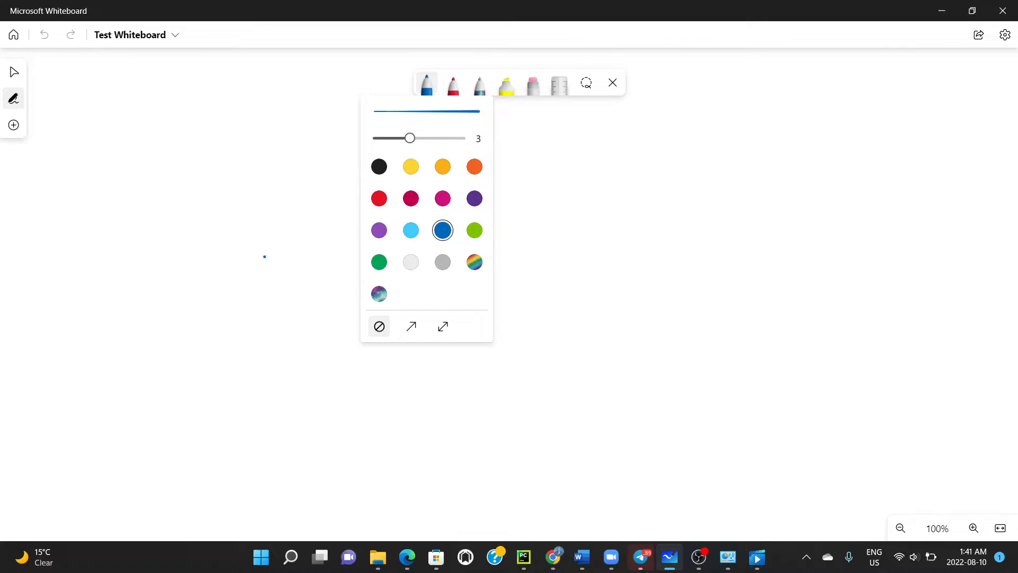
left_click(265, 256)
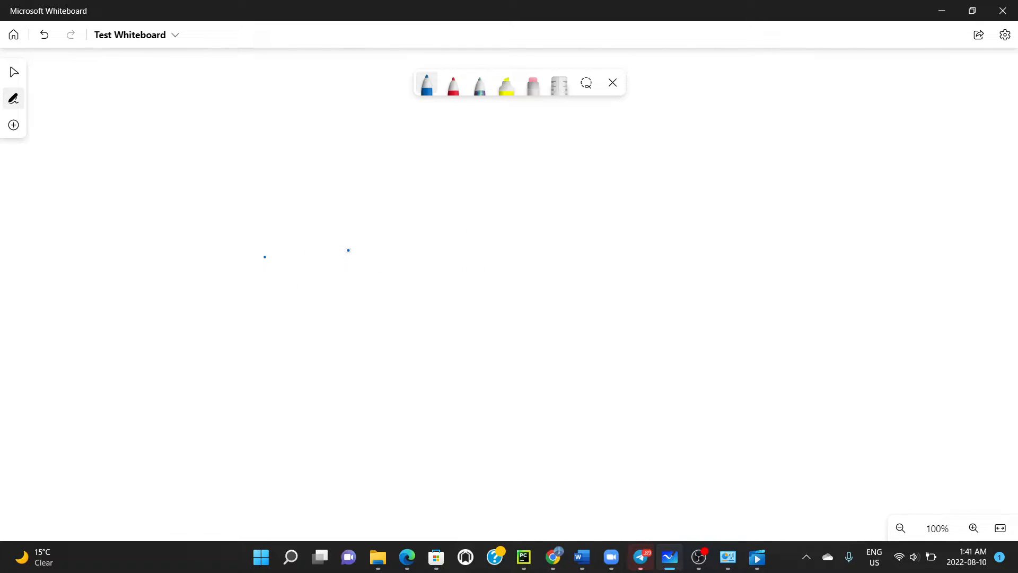
- Handwrite "This is a test Whiteboard" in blue across the upper part of the canvas and underline it
left_click_drag(184, 211, 260, 192)
left_click_drag(216, 216, 222, 271)
mouse_move(248, 208)
left_mouse_down()
mouse_move(260, 244)
mouse_move(309, 276)
left_mouse_up()
left_click_drag(302, 219, 303, 226)
mouse_move(330, 233)
left_mouse_down()
mouse_move(331, 262)
mouse_move(314, 271)
left_mouse_up()
left_click_drag(383, 227, 391, 254)
left_click(383, 207)
left_click_drag(416, 219, 392, 258)
left_click_drag(483, 222, 489, 256)
left_click_drag(544, 169, 544, 247)
left_click_drag(529, 212, 576, 207)
left_click_drag(569, 226, 605, 242)
left_click_drag(615, 198, 602, 243)
mouse_move(652, 178)
left_mouse_down()
mouse_move(657, 234)
mouse_move(692, 201)
mouse_move(722, 225)
mouse_move(756, 175)
mouse_move(762, 224)
left_mouse_up()
left_click_drag(762, 212, 814, 240)
left_click_drag(821, 171, 828, 233)
mouse_move(829, 217)
left_mouse_down()
mouse_move(851, 204)
mouse_move(855, 226)
left_mouse_up()
mouse_move(810, 173)
left_mouse_down()
mouse_move(885, 204)
mouse_move(912, 197)
mouse_move(979, 227)
left_mouse_up()
left_click_drag(958, 170, 982, 227)
mouse_move(211, 316)
left_mouse_down()
mouse_move(988, 255)
mouse_move(1010, 270)
left_mouse_up()
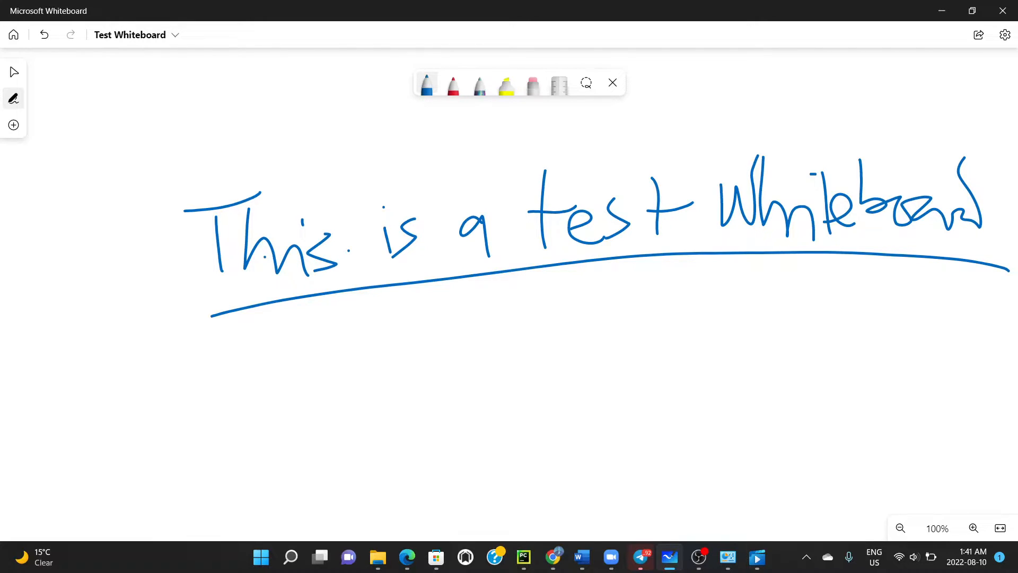
- Handwrite "This" in blue below the underlined sentence
left_click_drag(197, 362, 361, 343)
left_click_drag(268, 352, 270, 440)
mouse_move(291, 356)
left_mouse_down()
mouse_move(326, 426)
mouse_move(339, 428)
left_mouse_up()
mouse_move(376, 400)
left_mouse_down()
mouse_move(366, 411)
mouse_move(379, 434)
mouse_move(356, 429)
left_mouse_up()
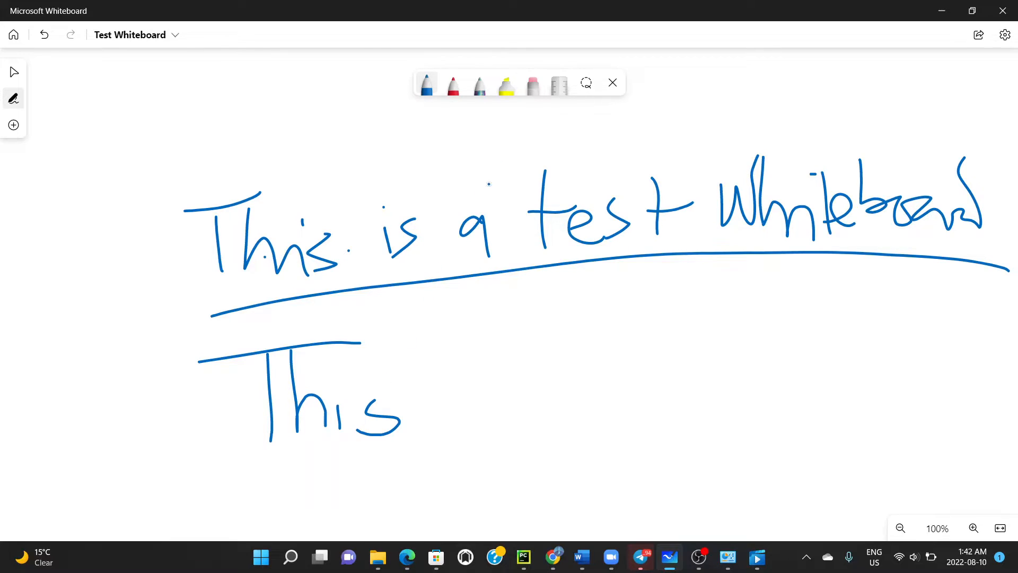
- Erase all the blue handwriting and the underline from the canvas
left_click(534, 87)
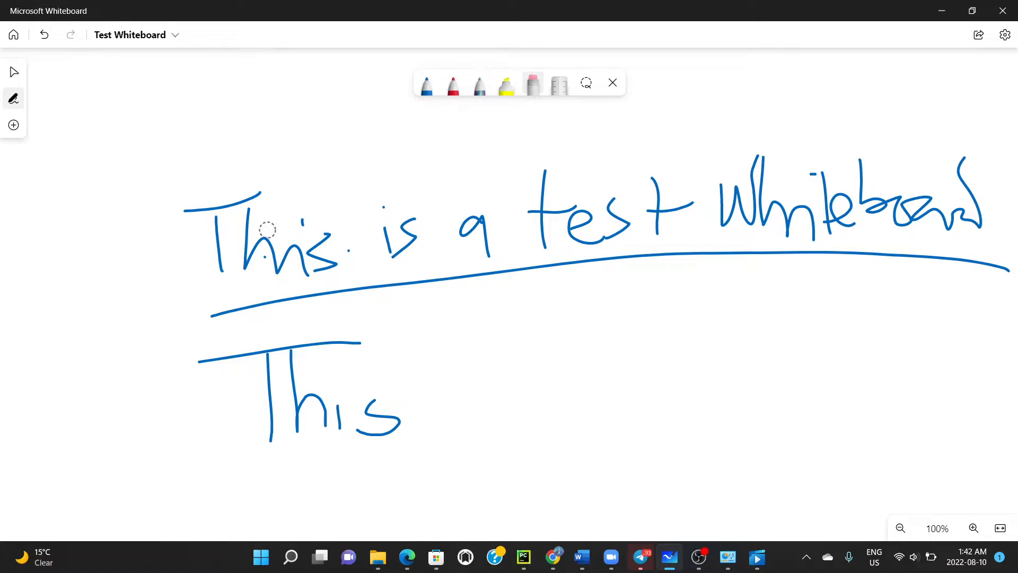
mouse_move(270, 187)
left_mouse_down()
mouse_move(221, 209)
mouse_move(225, 296)
mouse_move(245, 302)
mouse_move(314, 259)
mouse_move(305, 221)
mouse_move(292, 248)
mouse_move(355, 246)
left_mouse_up()
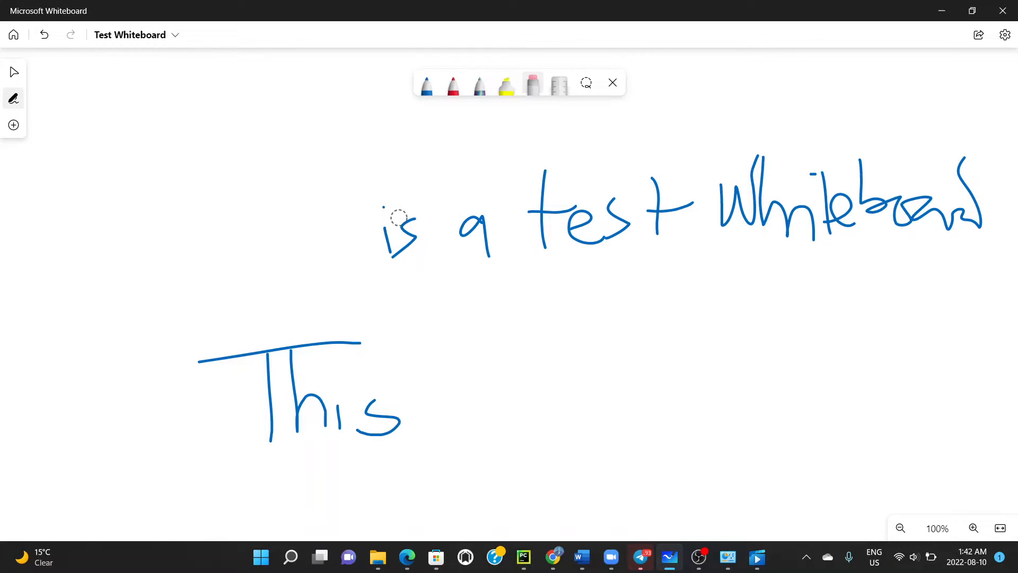
mouse_move(409, 223)
left_mouse_down()
mouse_move(400, 250)
mouse_move(382, 206)
mouse_move(475, 234)
mouse_move(566, 210)
mouse_move(647, 232)
mouse_move(646, 220)
mouse_move(732, 182)
mouse_move(806, 205)
mouse_move(848, 191)
mouse_move(962, 232)
mouse_move(816, 133)
mouse_move(818, 191)
mouse_move(204, 395)
mouse_move(326, 338)
mouse_move(372, 391)
mouse_move(305, 412)
mouse_move(354, 390)
left_mouse_up()
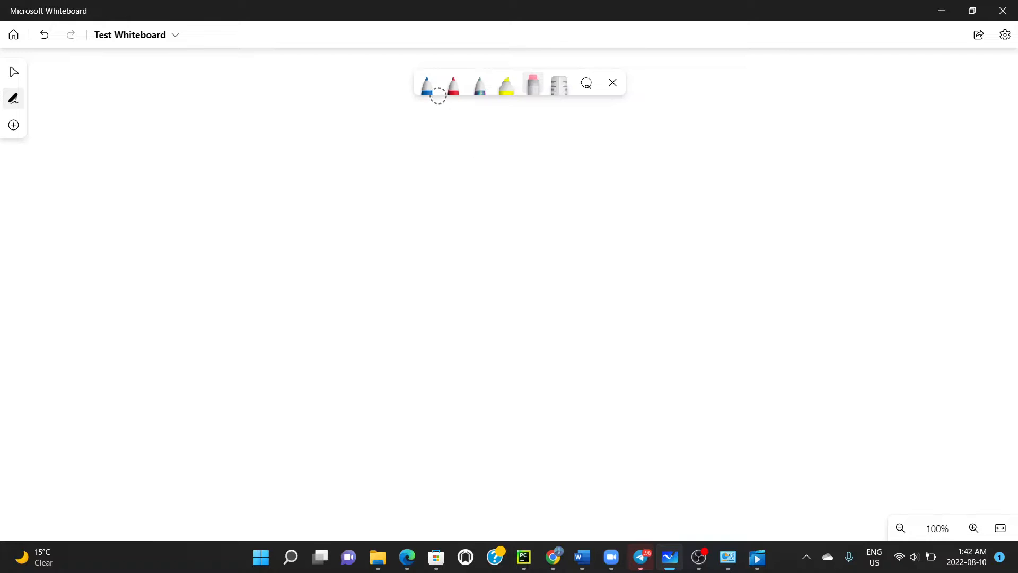
- Handwrite "Red pen" with the red pen and "Green pen" below it with the Galaxy pen
left_click(430, 93)
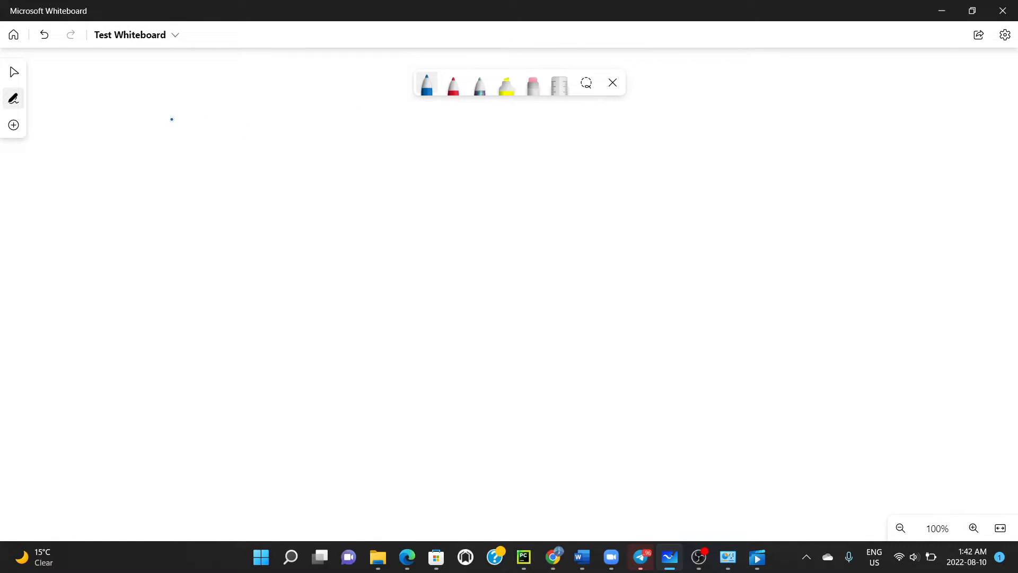
left_click(454, 90)
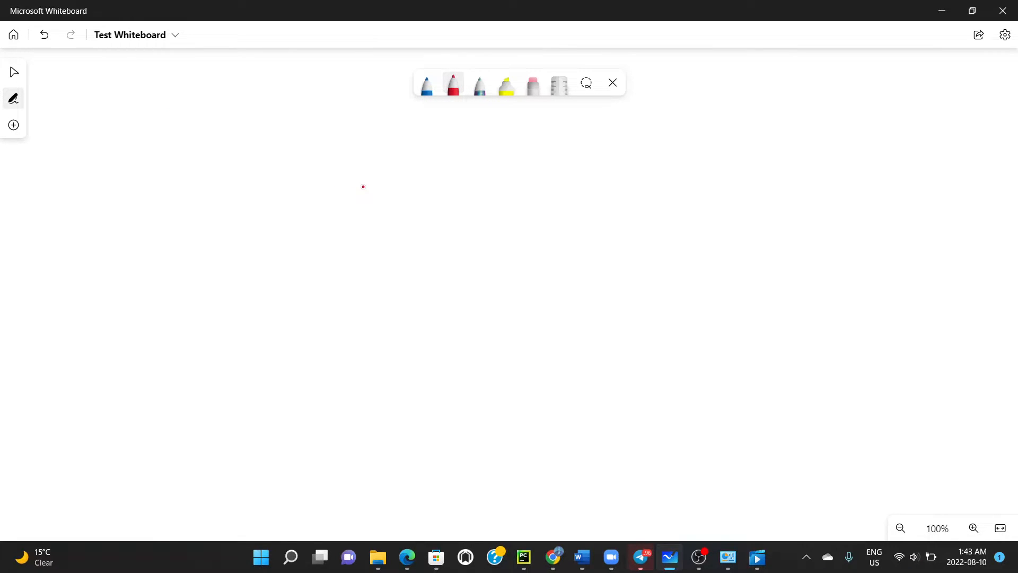
mouse_move(282, 268)
left_mouse_down()
mouse_move(293, 221)
mouse_move(287, 233)
mouse_move(401, 233)
mouse_move(409, 270)
mouse_move(457, 240)
left_mouse_up()
mouse_move(494, 227)
left_mouse_down()
mouse_move(480, 297)
mouse_move(530, 251)
mouse_move(610, 228)
mouse_move(673, 230)
left_mouse_up()
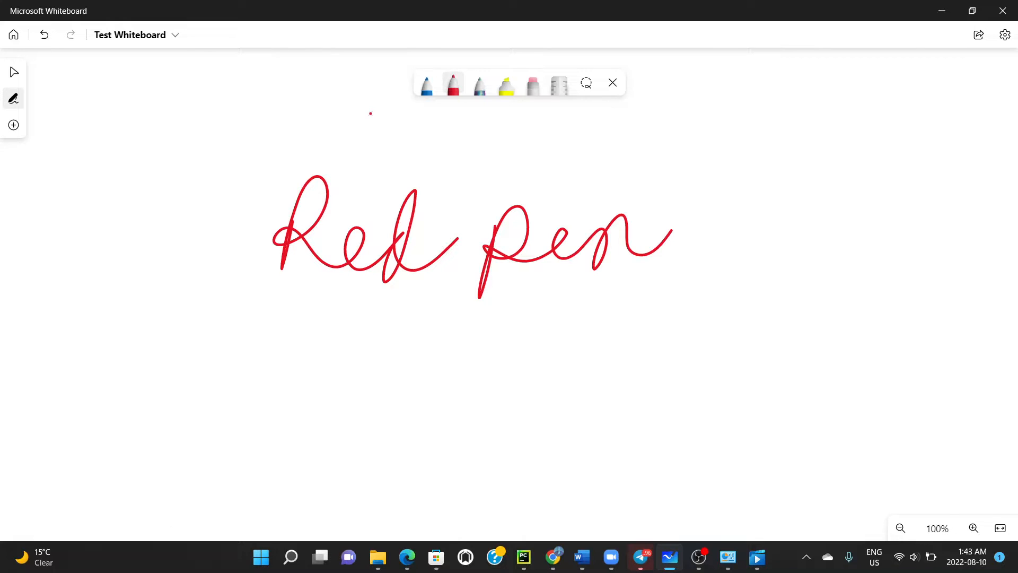
left_click(480, 89)
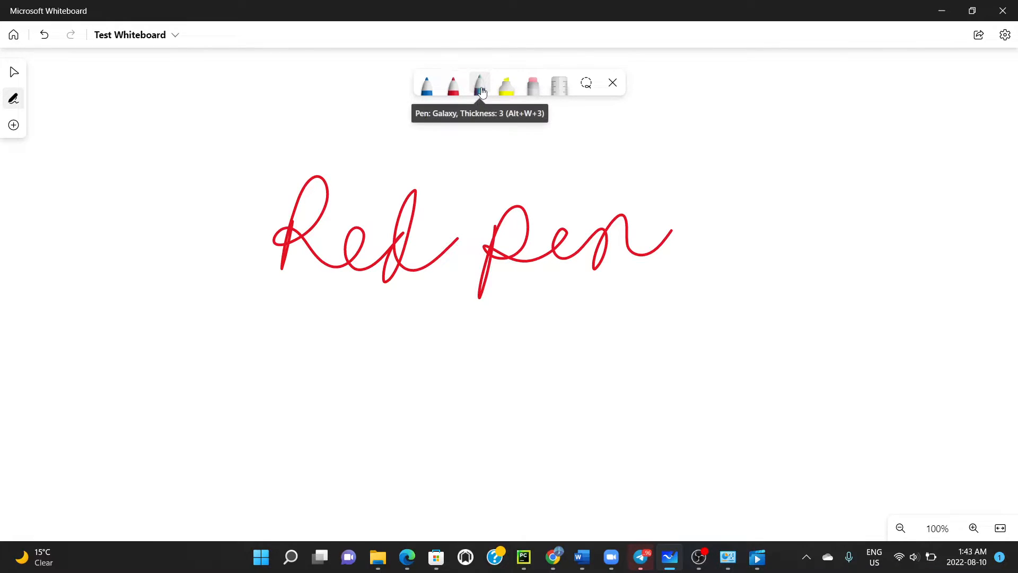
mouse_move(330, 291)
left_mouse_down()
mouse_move(295, 332)
mouse_move(305, 398)
mouse_move(404, 352)
mouse_move(476, 365)
mouse_move(502, 384)
mouse_move(647, 344)
mouse_move(719, 359)
left_mouse_up()
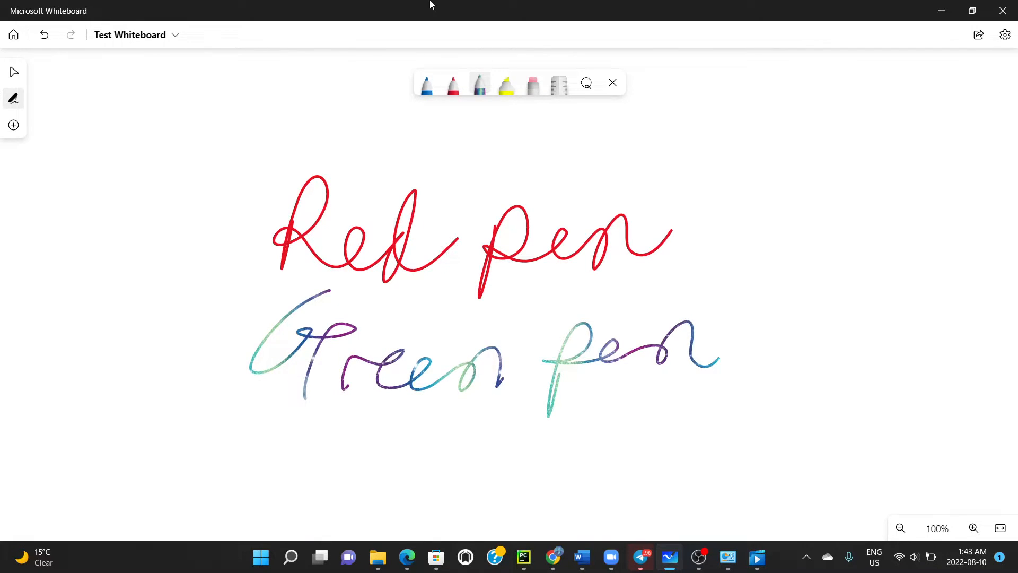
- Handwrite "Yellow pen" with the yellow highlighter beside the other words, and erase all the handwriting
left_click(506, 86)
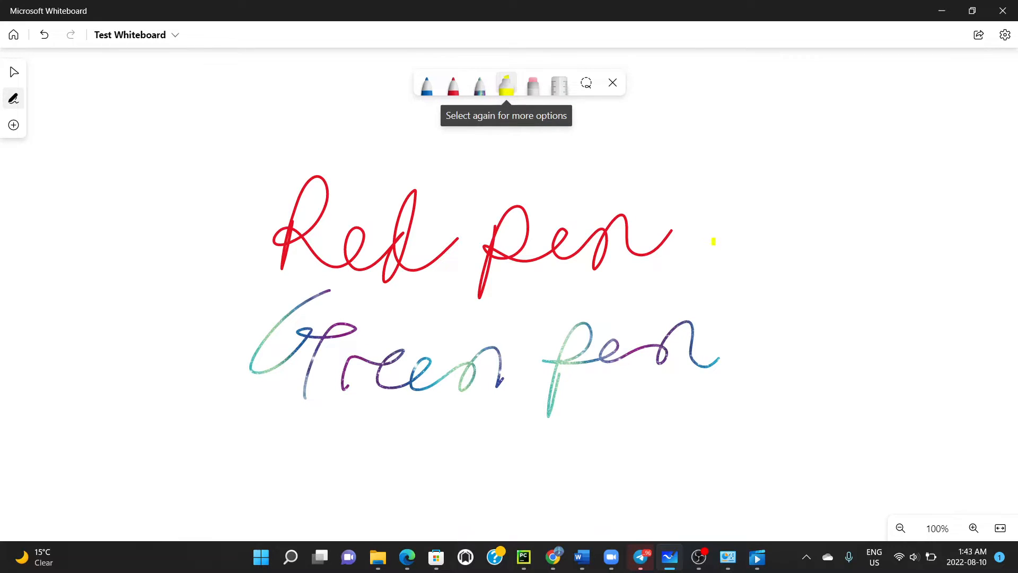
mouse_move(748, 185)
left_mouse_down()
mouse_move(788, 176)
mouse_move(766, 315)
mouse_move(843, 305)
mouse_move(871, 220)
mouse_move(923, 289)
mouse_move(962, 289)
mouse_move(950, 230)
left_mouse_up()
mouse_move(765, 361)
left_mouse_down()
mouse_move(774, 359)
mouse_move(798, 421)
left_mouse_up()
mouse_move(828, 365)
left_mouse_down()
mouse_move(870, 345)
mouse_move(897, 371)
mouse_move(928, 360)
mouse_move(928, 375)
left_mouse_up()
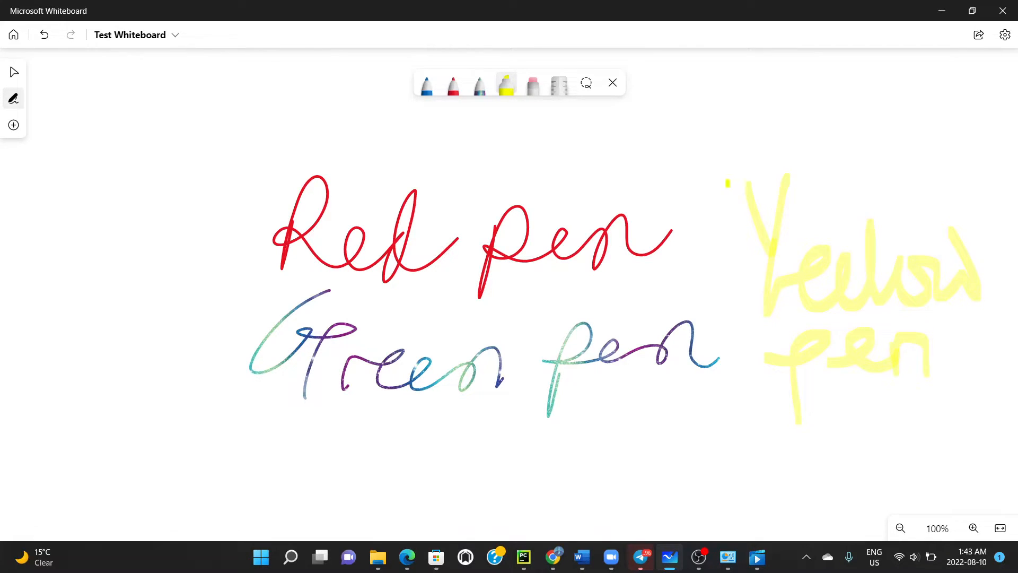
left_click(533, 86)
mouse_move(426, 193)
left_mouse_down()
mouse_move(239, 237)
mouse_move(297, 329)
mouse_move(545, 271)
mouse_move(432, 323)
mouse_move(371, 371)
mouse_move(689, 350)
mouse_move(859, 255)
mouse_move(875, 360)
left_mouse_up()
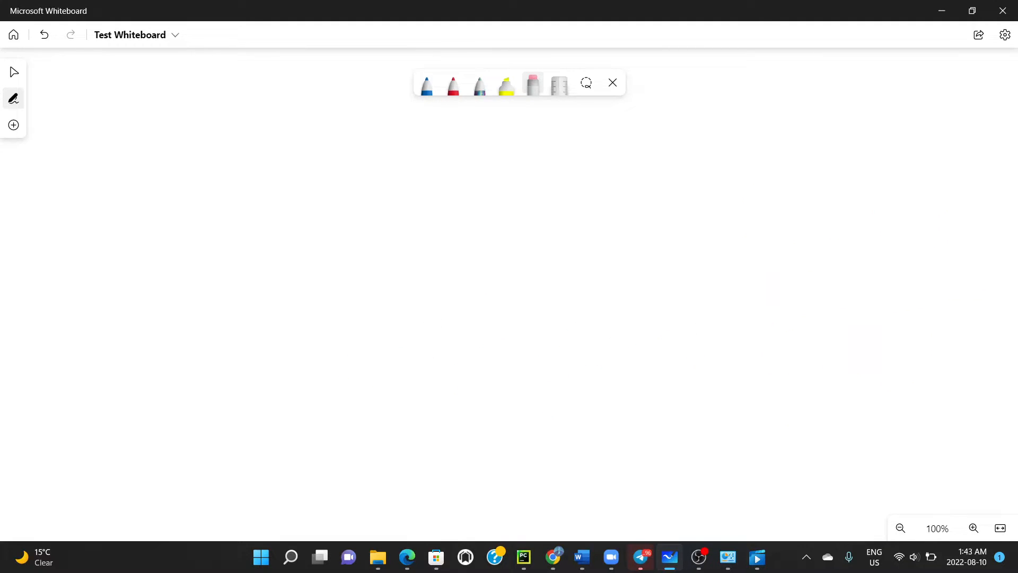
- Add a blue-violet sticky note to the canvas and enlarge it to roughly twice its size
left_click(14, 127)
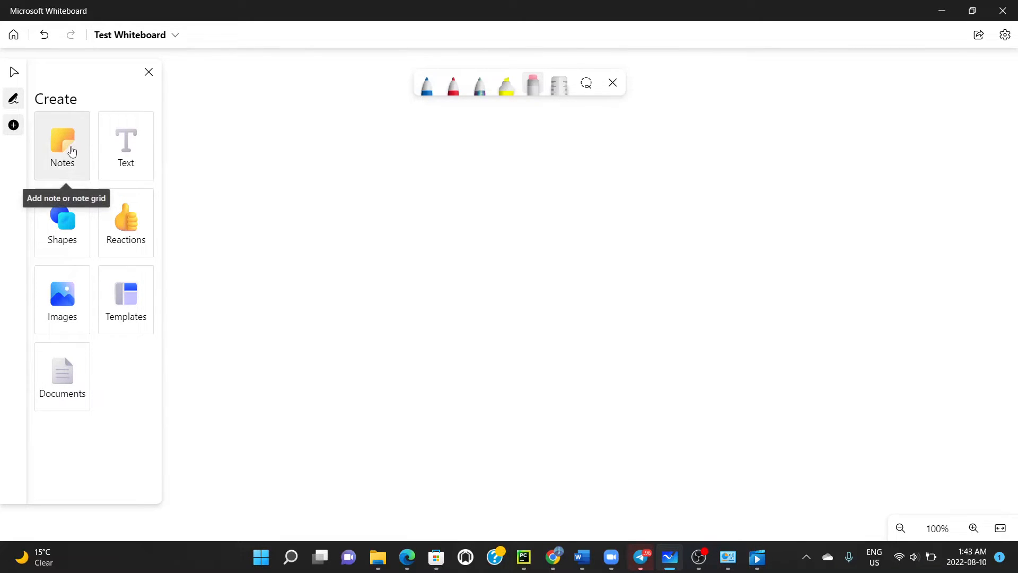
left_click(71, 150)
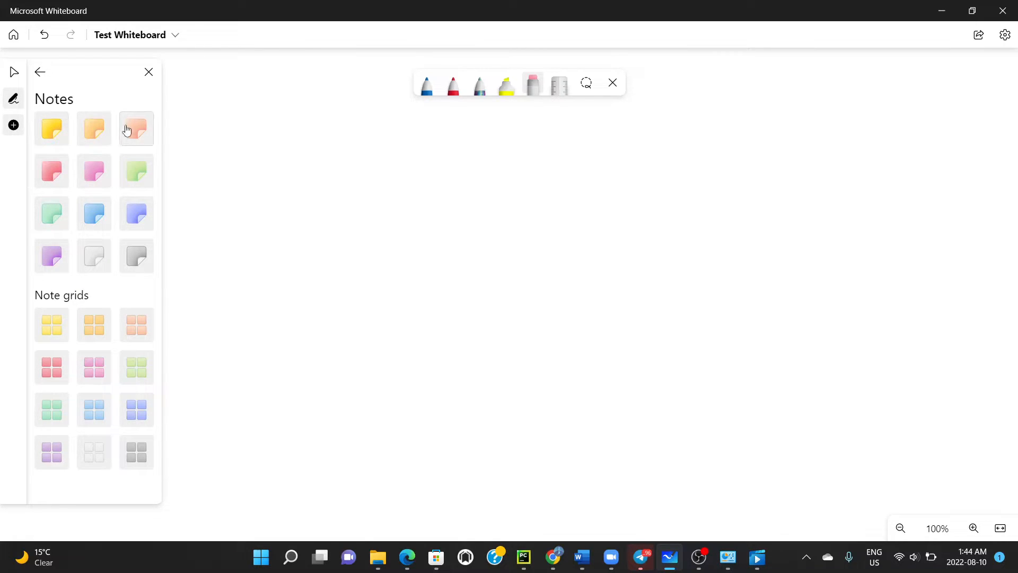
left_click(137, 218)
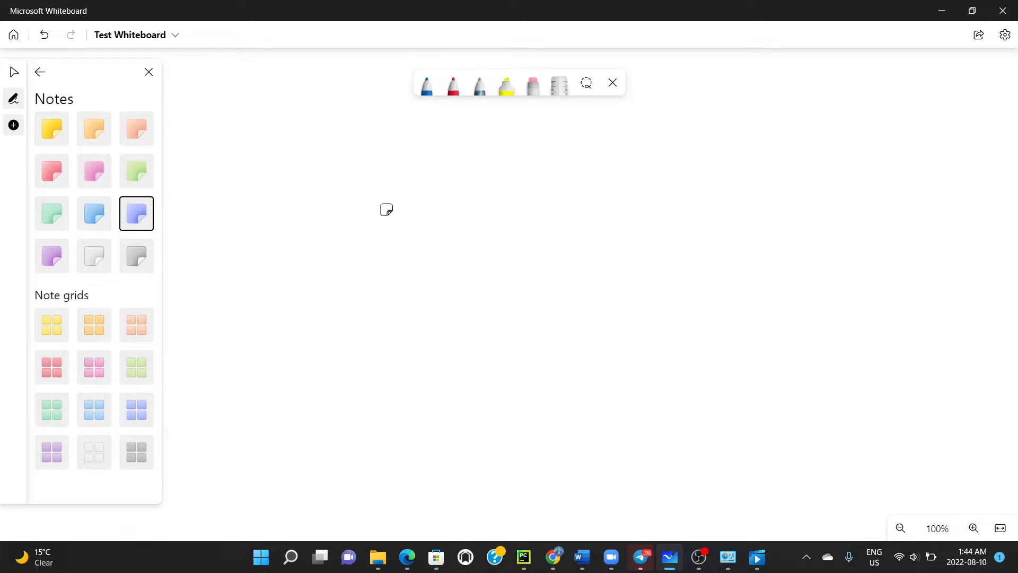
left_click(387, 209)
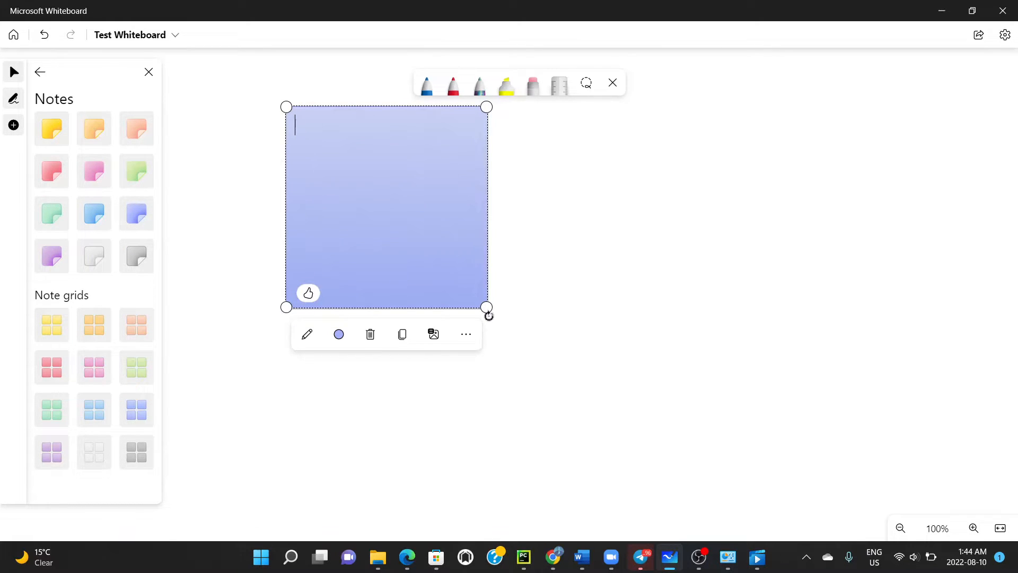
left_click_drag(486, 307, 731, 412)
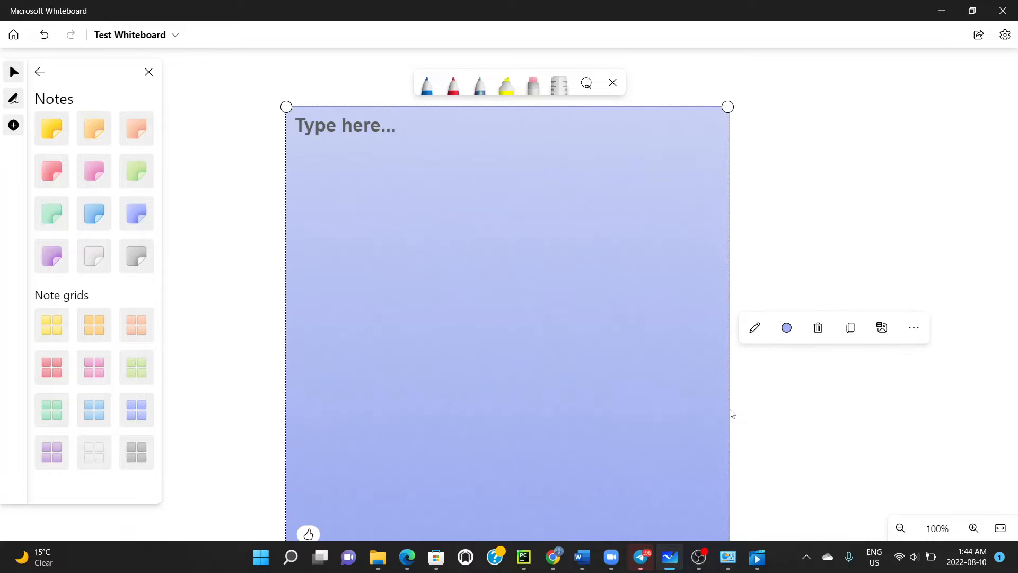
- Enter the text "This is a test video" in the sticky note
left_click(358, 135)
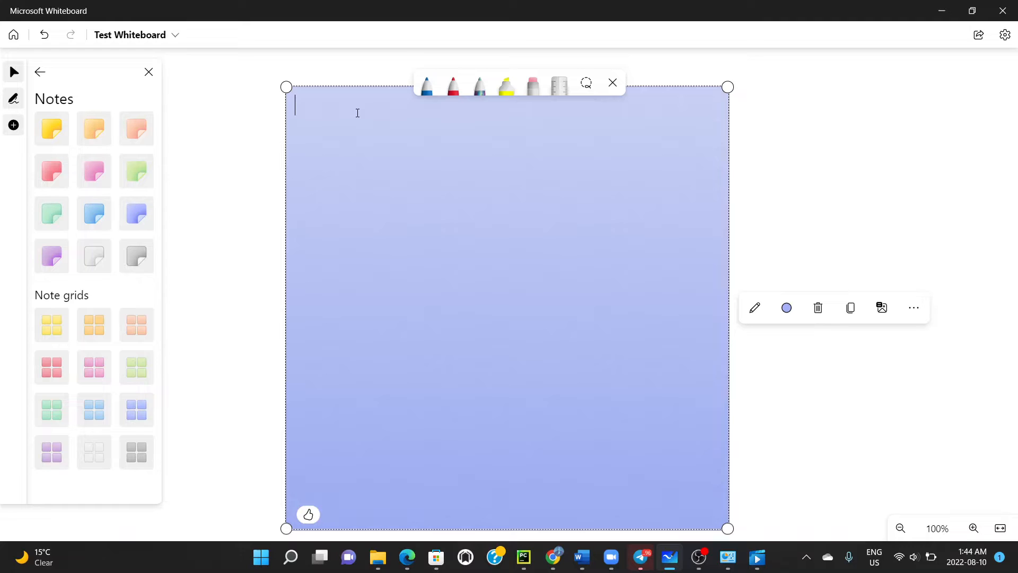
type("This is a test video")
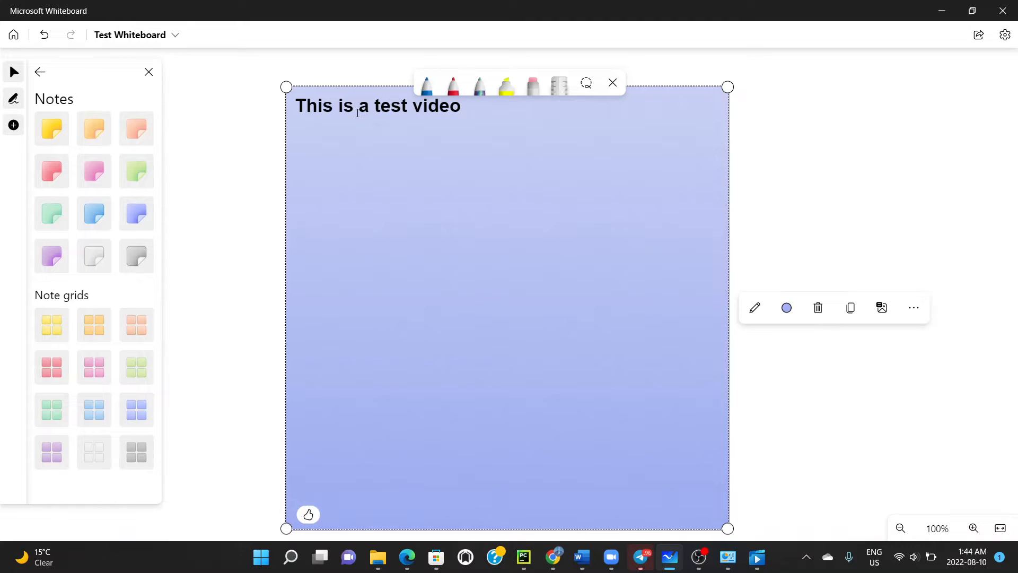
type("jbjfjnjefn")
key("BackSpace")
key("BackSpace")
key("BackSpace")
key("BackSpace")
key("BackSpace")
key("BackSpace")
key("BackSpace")
key("BackSpace")
key("BackSpace")
key("BackSpace")
- Add a second line reading "space" to the sticky note's text and copy the note
key("Return")
type("space")
key("Return")
key("Return")
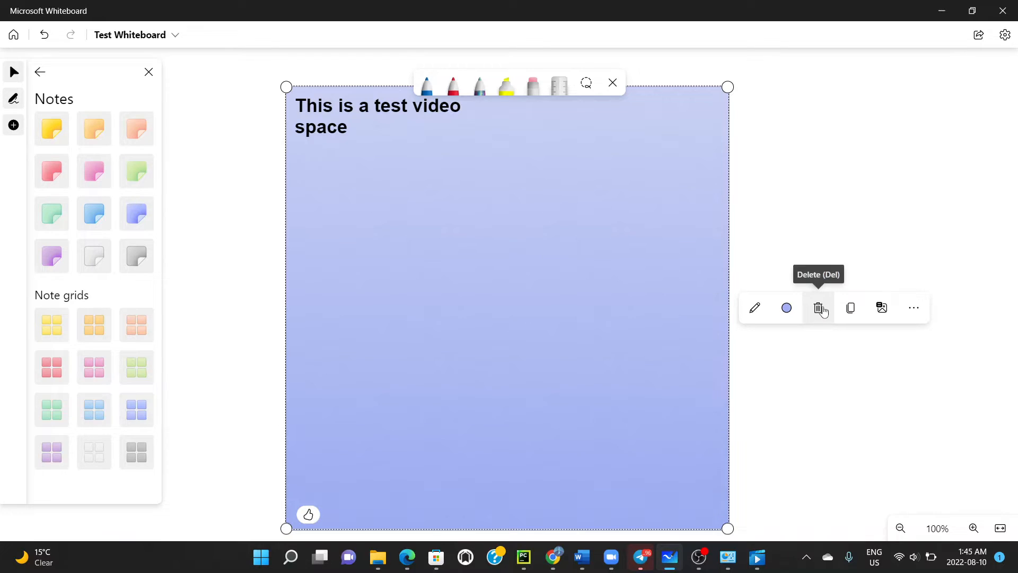
left_click(851, 313)
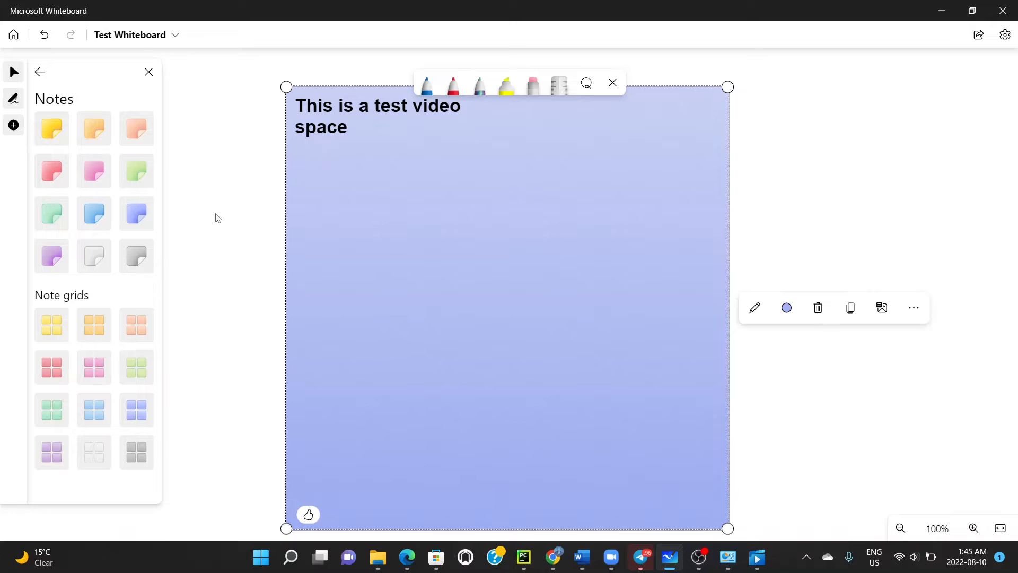
- Add a yellow note grid over the blue-violet sticky note and select the grid's first note
left_click(49, 326)
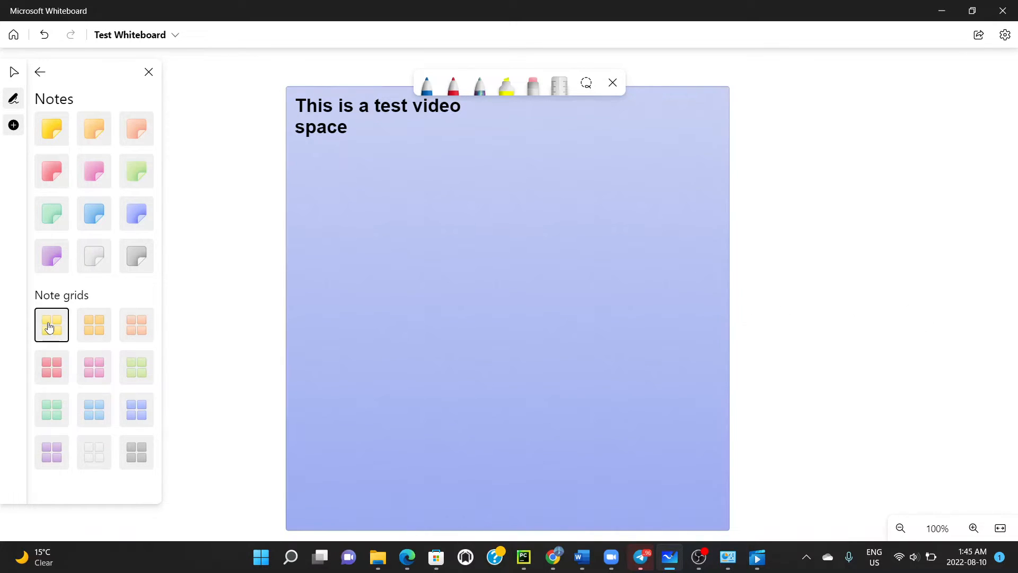
left_click(405, 190)
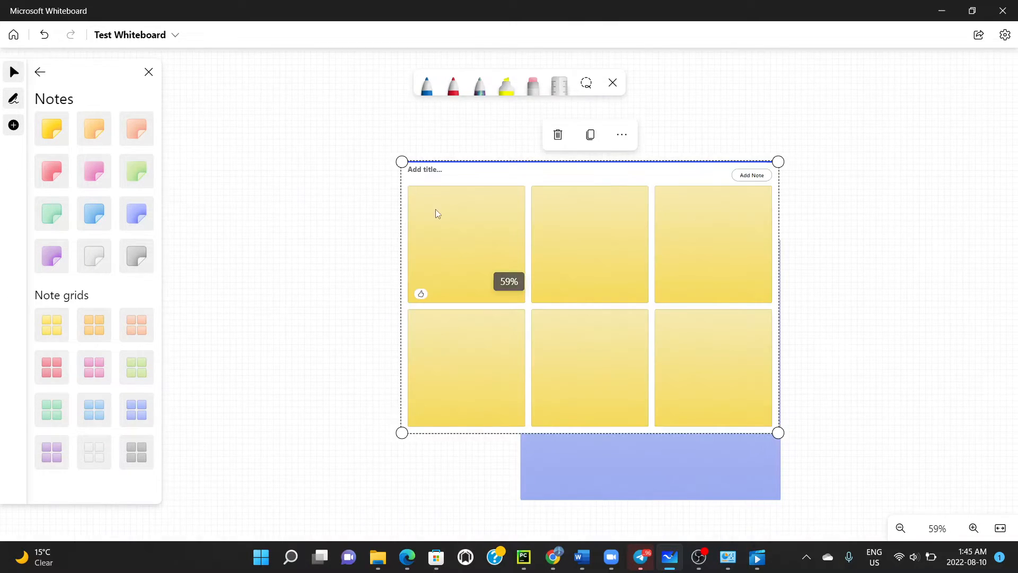
left_click(454, 230)
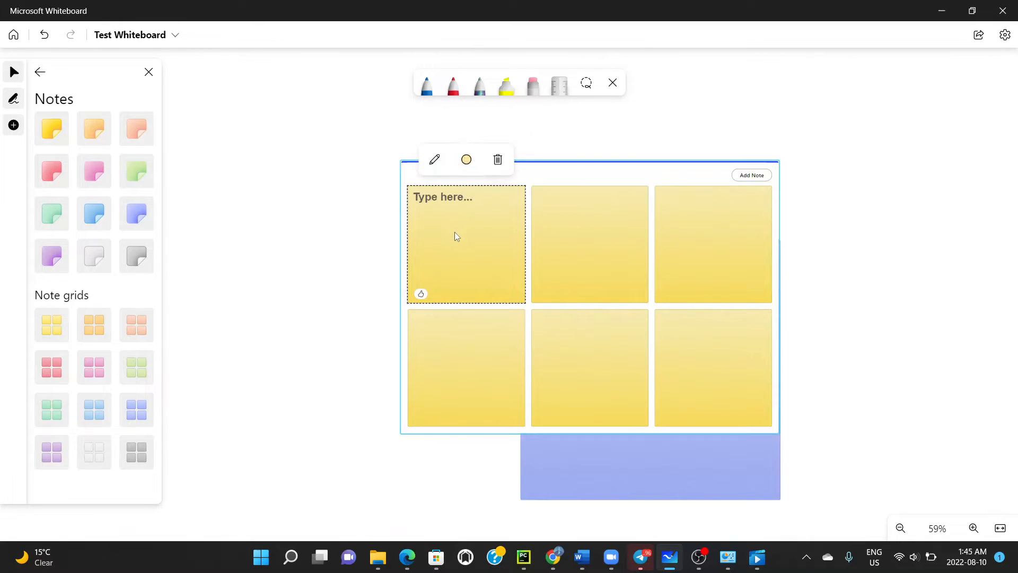
- Select the individual notes in the upper row of the yellow note grid one after another
left_click(546, 235)
left_click(688, 235)
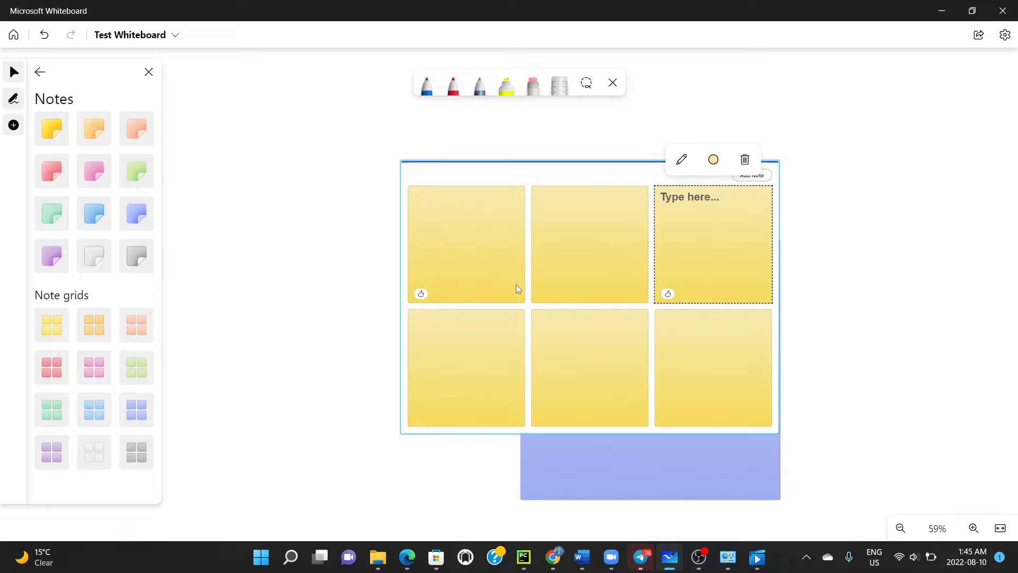
left_click(503, 245)
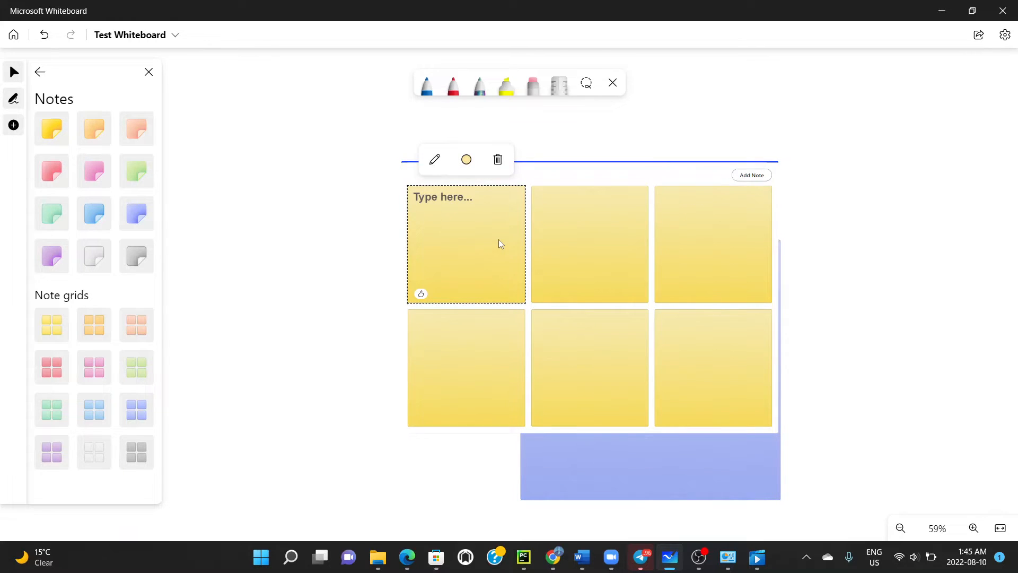
left_click(589, 246)
left_click(683, 254)
- Delete three individual notes from the yellow note grid, starting with the lower-right one
left_click_drag(467, 342, 686, 355)
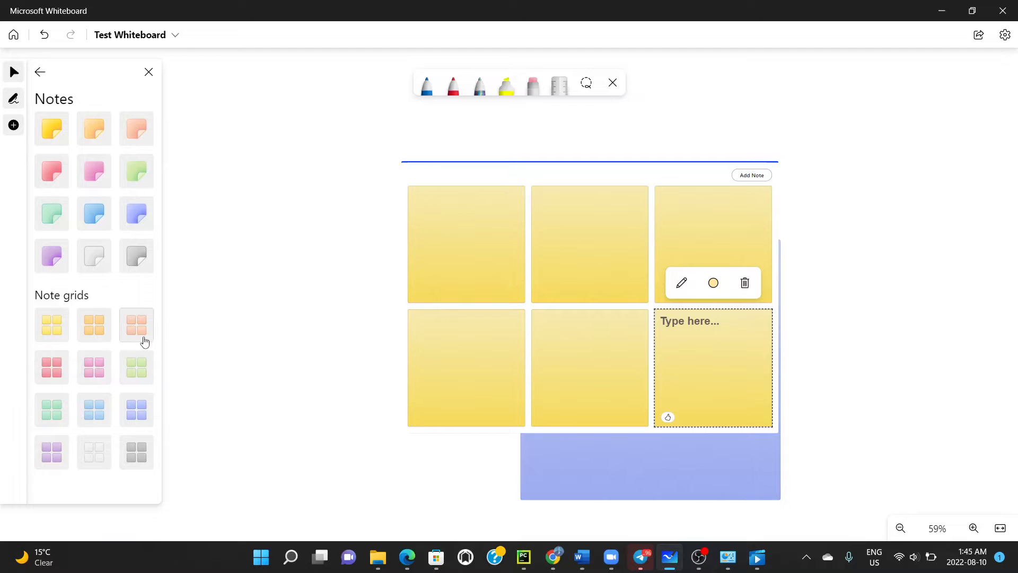
left_click(747, 284)
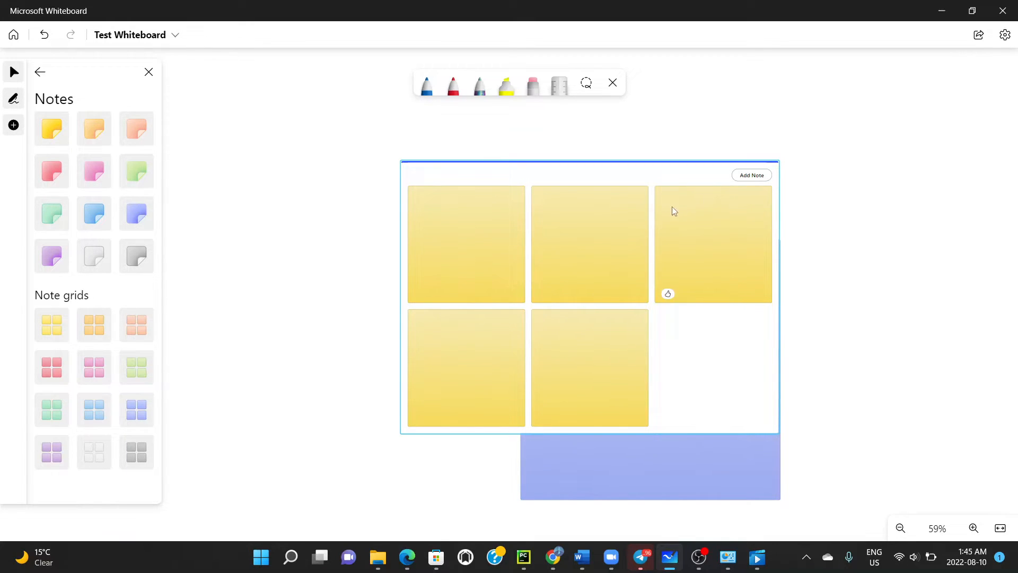
left_click(688, 213)
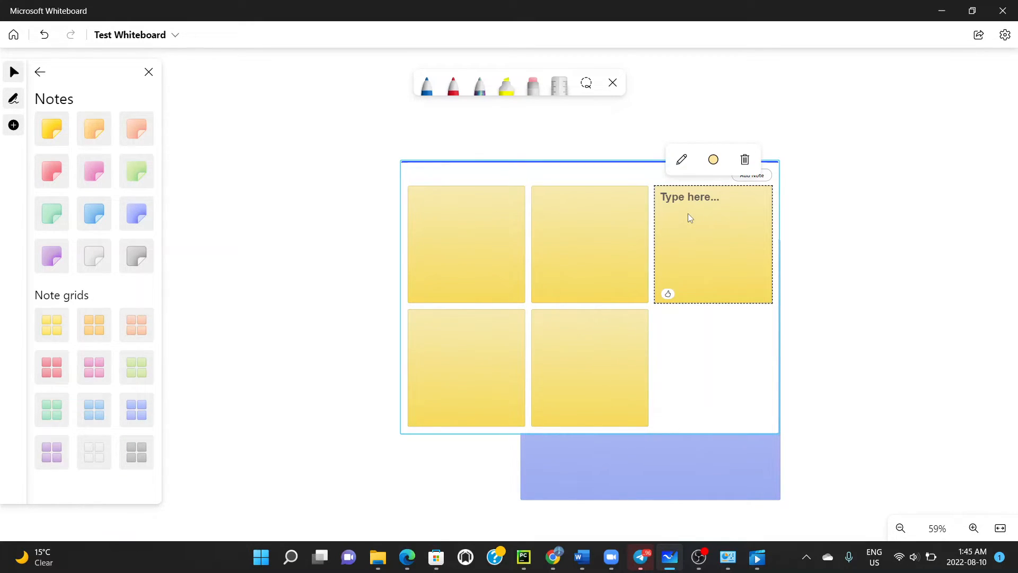
left_click(744, 161)
left_click(591, 248)
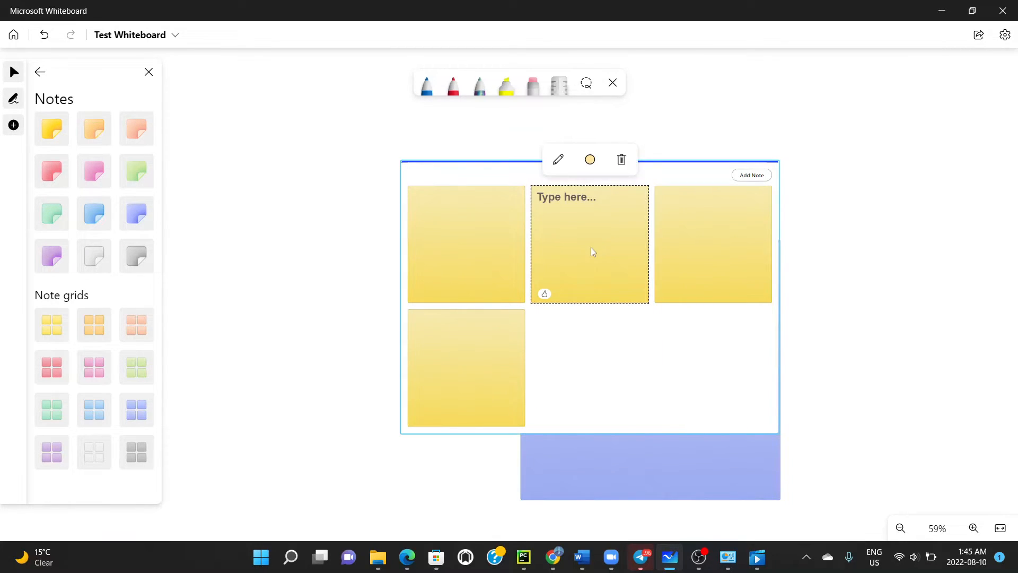
left_click(620, 160)
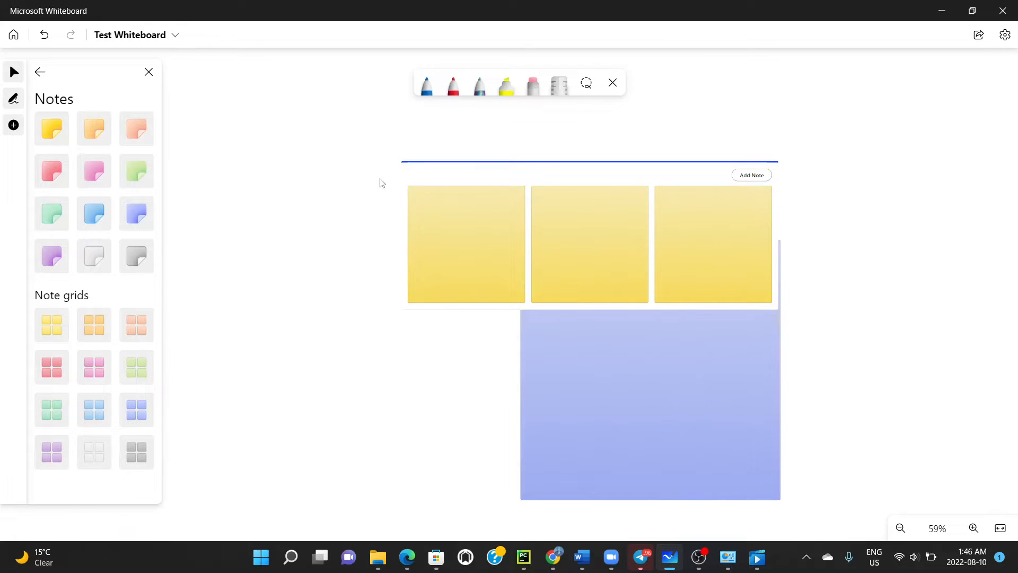
- Delete the whole yellow note grid and the blue-violet sticky note, and leave the notes gallery
left_click(442, 168)
key("Delete")
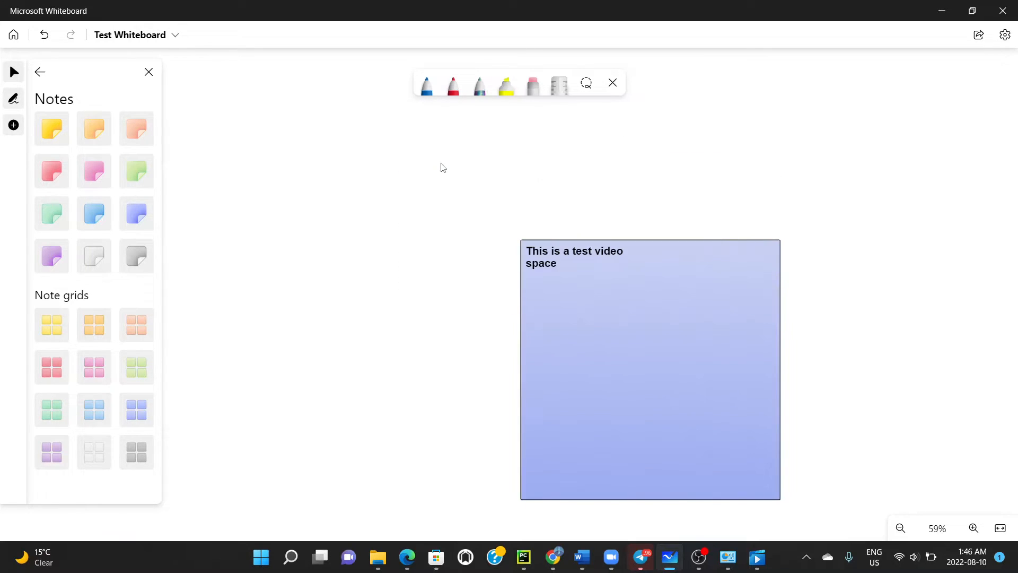
left_click(628, 314)
key("Delete")
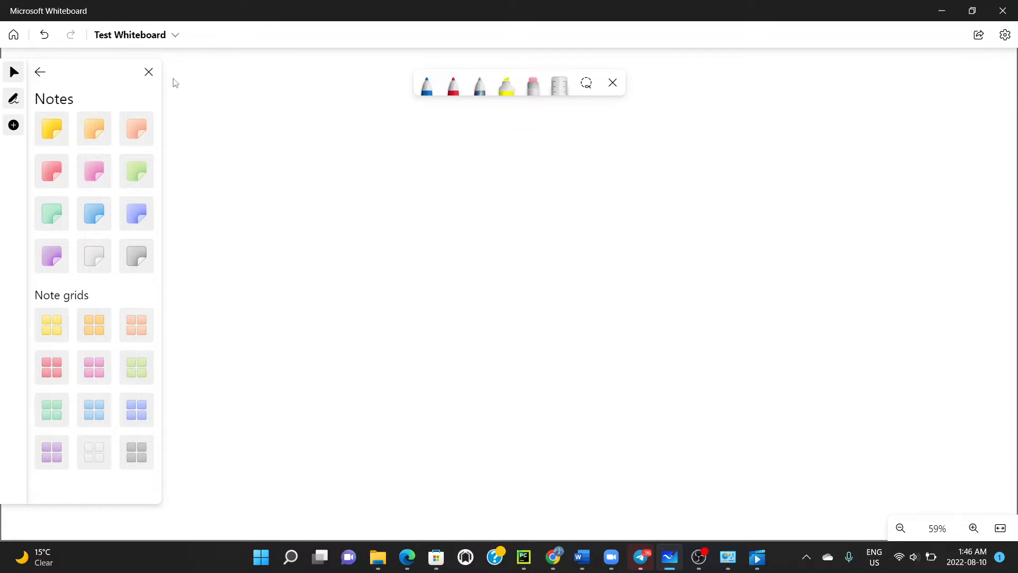
left_click(149, 71)
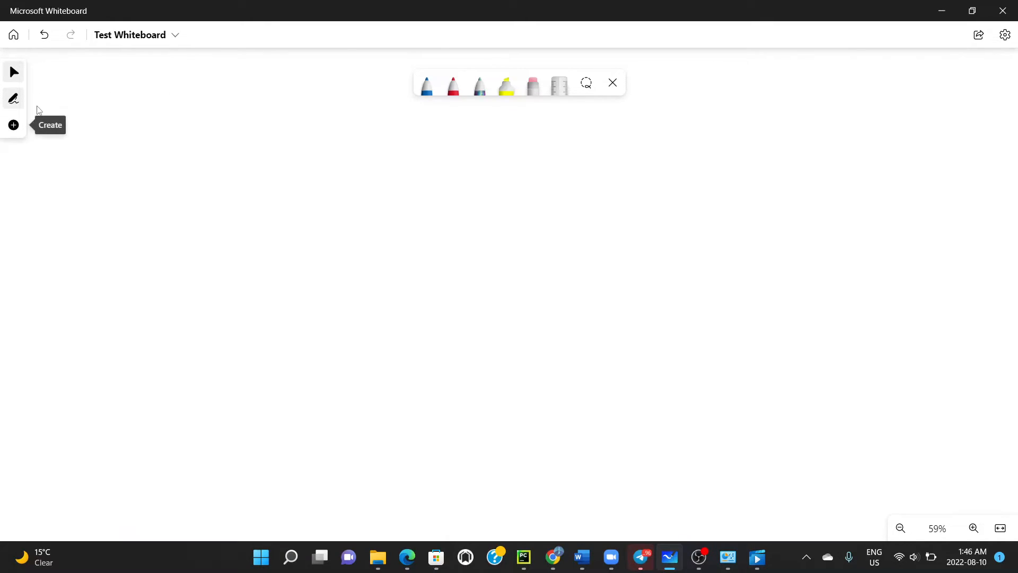
- Add a text box reading "This is a test video" on the empty canvas and enlarge it to about three times its size
left_click(14, 125)
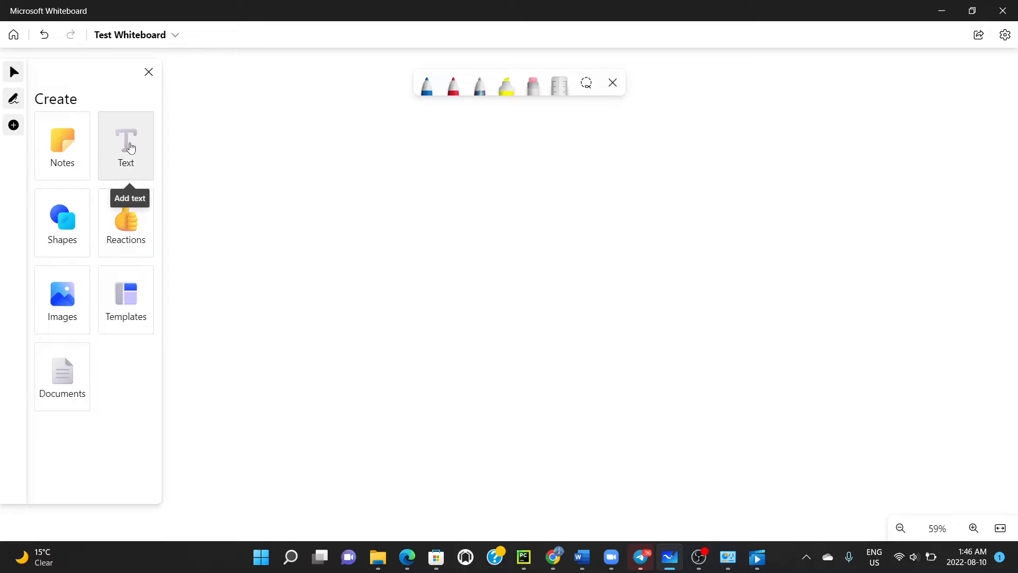
left_click(130, 147)
left_click(232, 184)
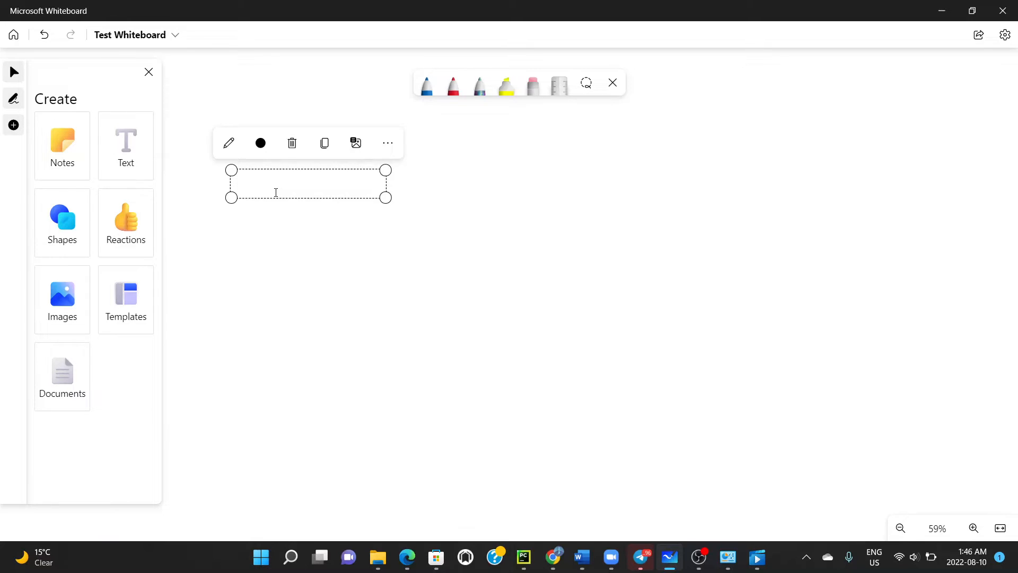
type("This is a test video")
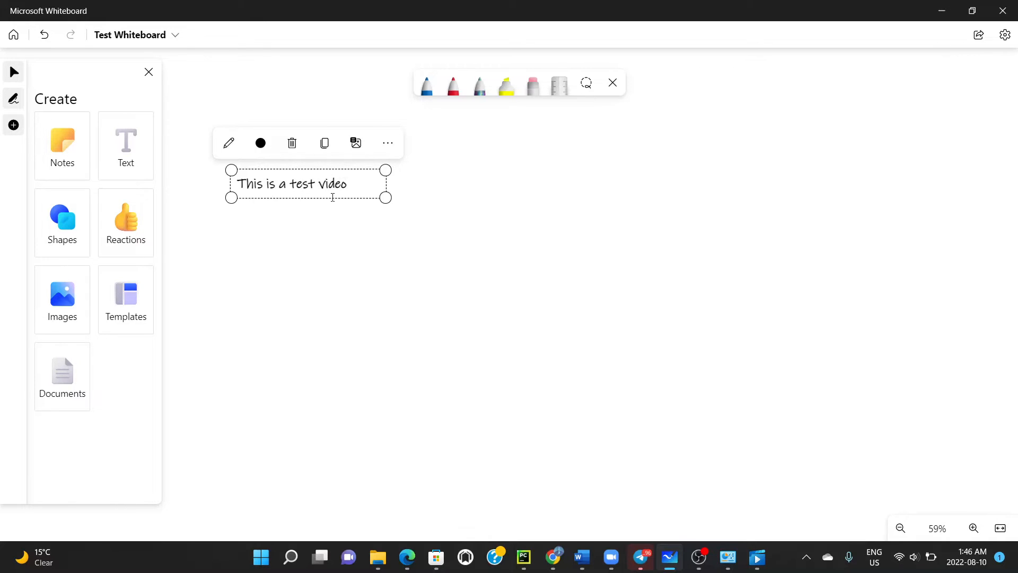
left_click_drag(386, 197, 892, 286)
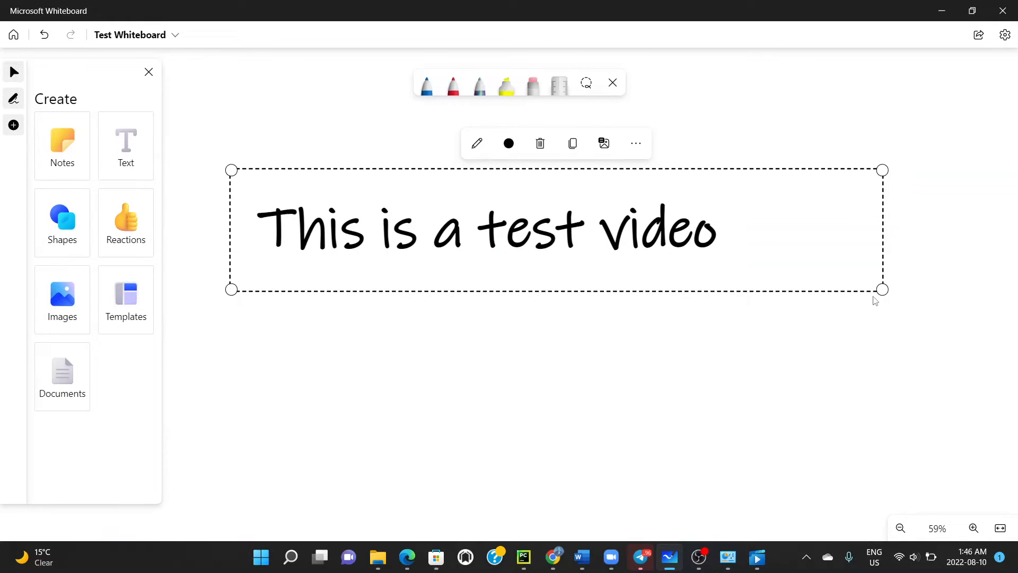
left_click_drag(883, 291, 722, 345)
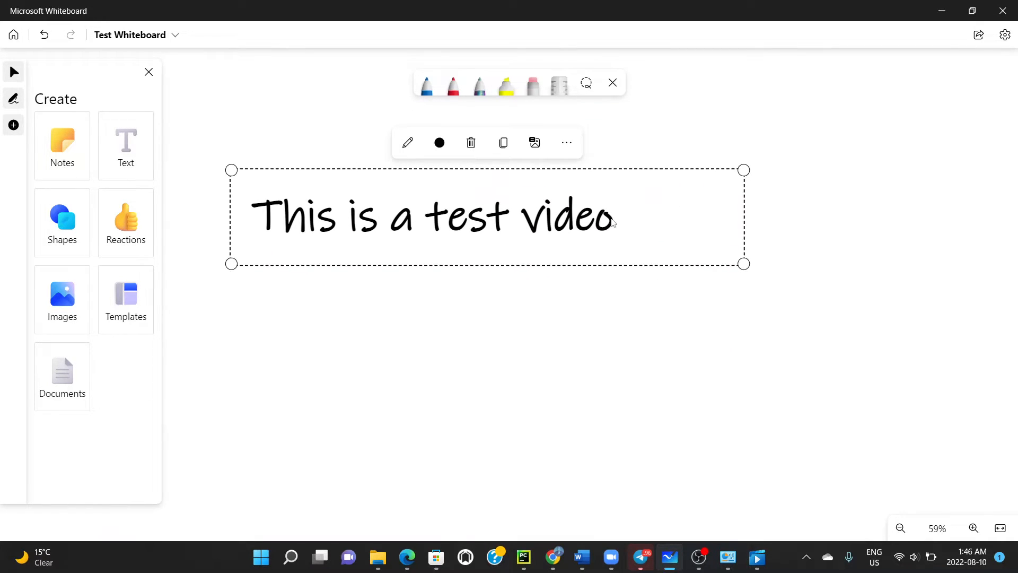
- Extend the text with ", and I hope that you like this video" and narrow the text box until it wraps onto four lines
type(", and I h")
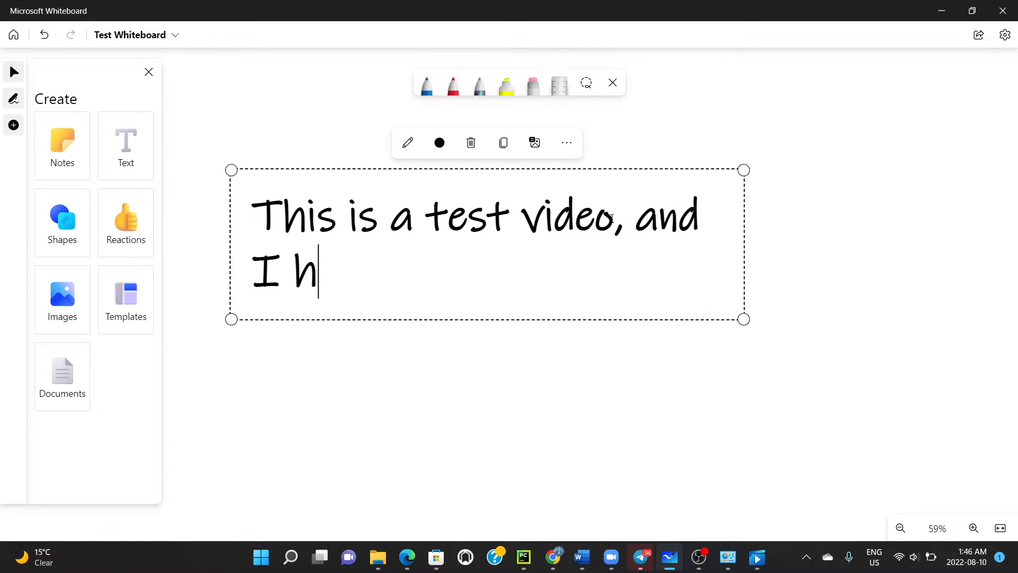
type("ope that ")
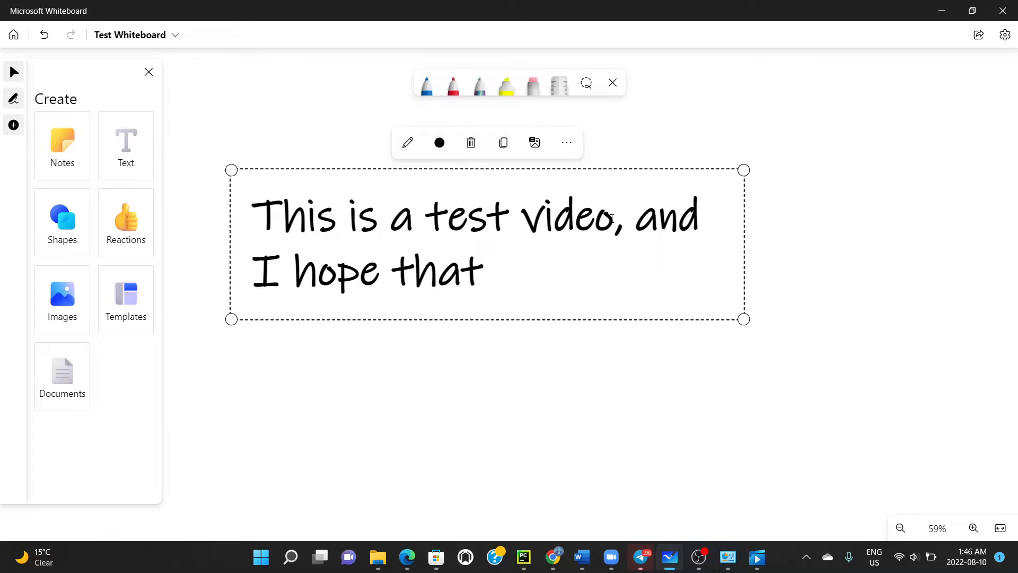
type("ypu")
key("BackSpace")
key("BackSpace")
type("ou like thios")
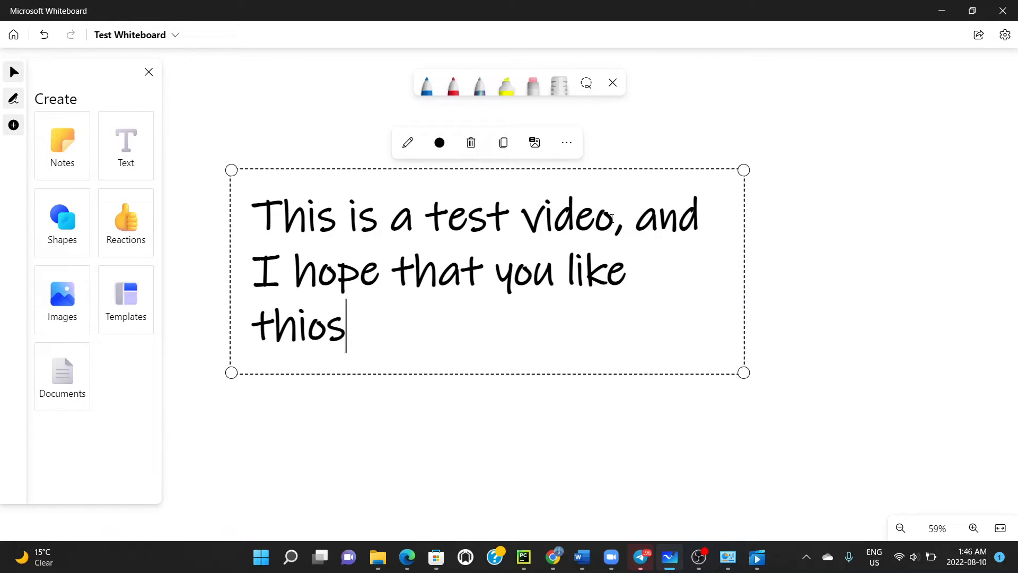
key("BackSpace")
key("BackSpace")
key("BackSpace")
type("s b")
key("BackSpace")
type("video")
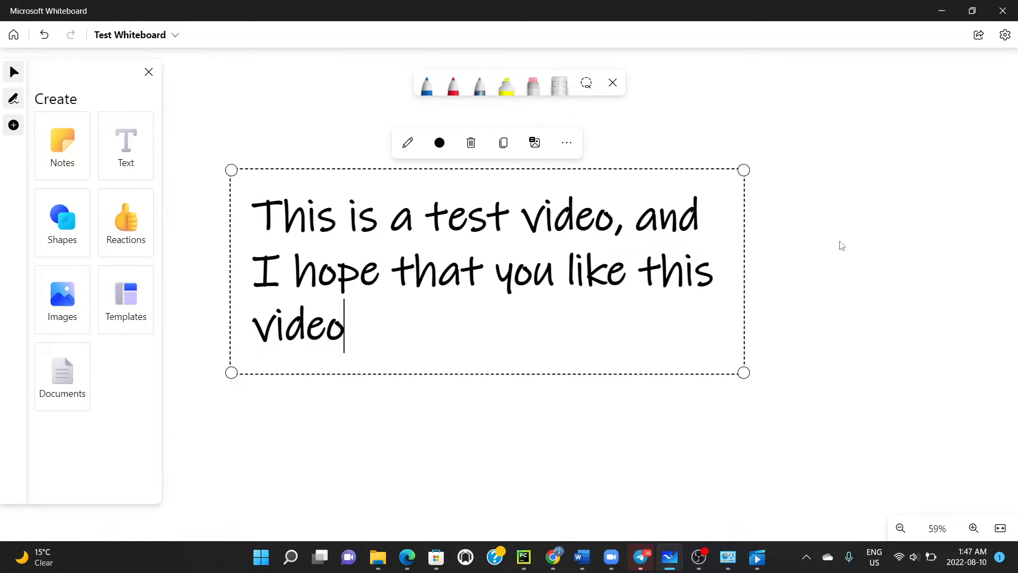
left_click_drag(744, 257, 544, 306)
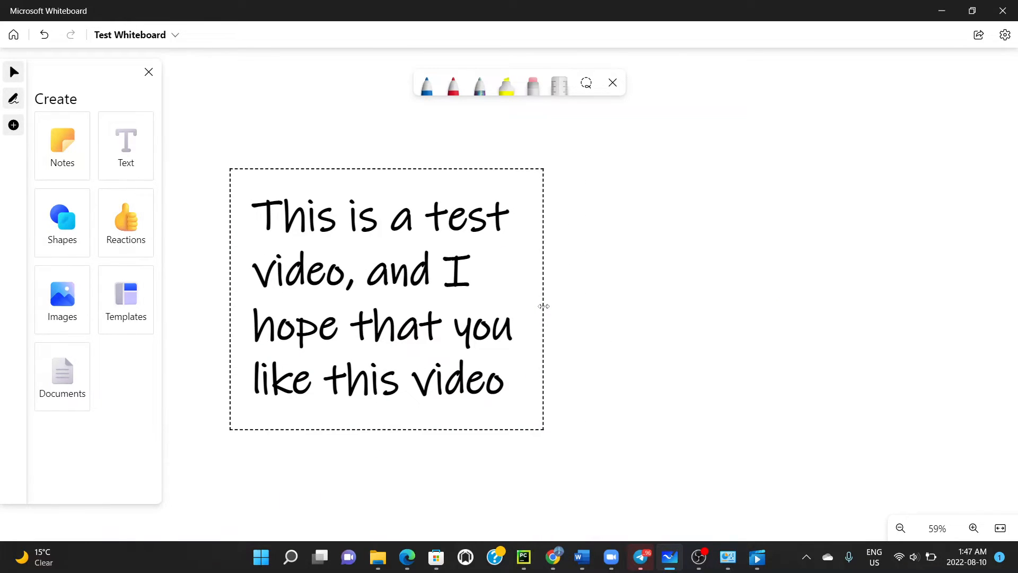
left_click_drag(544, 306, 544, 306)
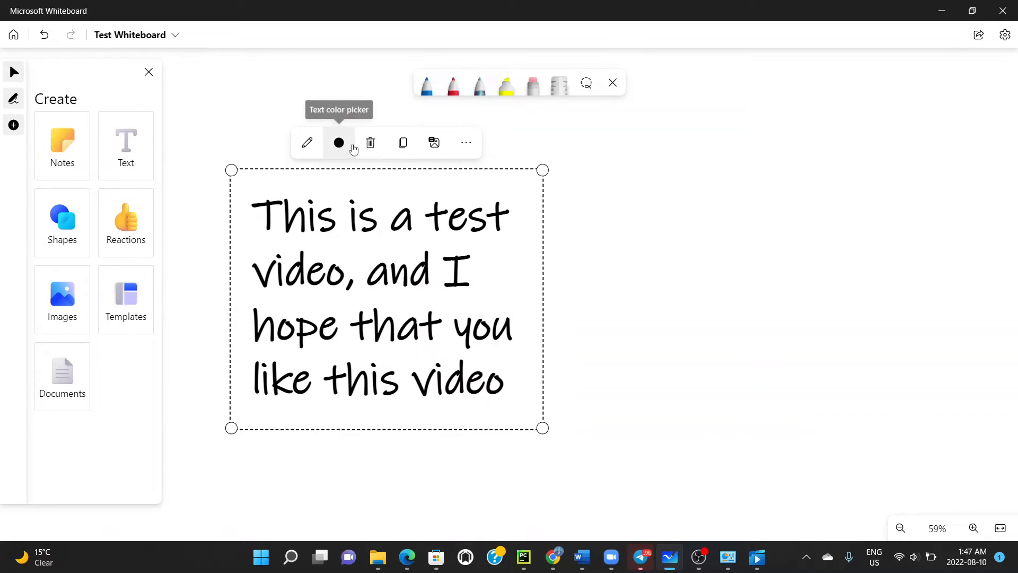
- Change the text color to dark green and delete the text box
left_click(339, 144)
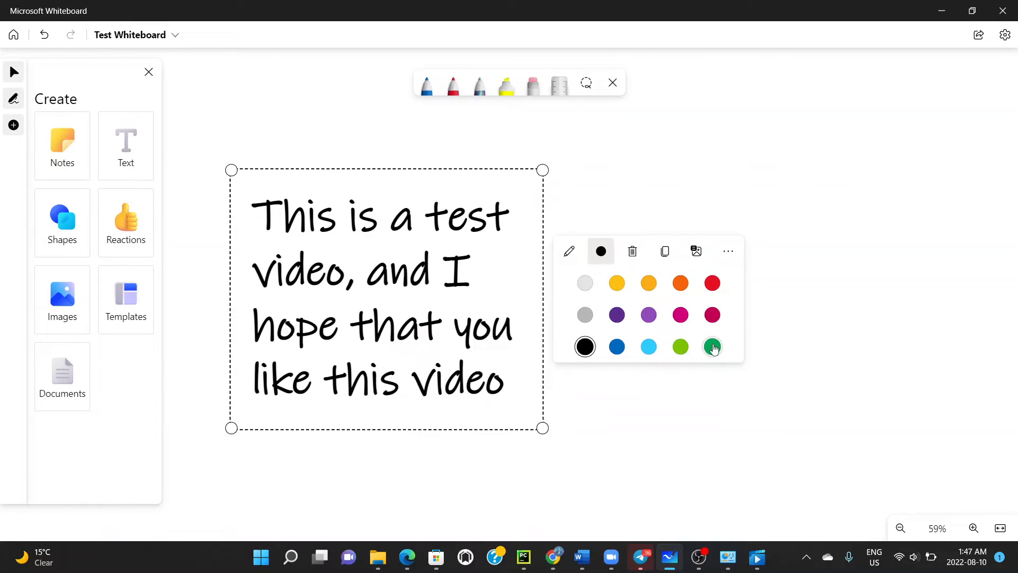
left_click(712, 347)
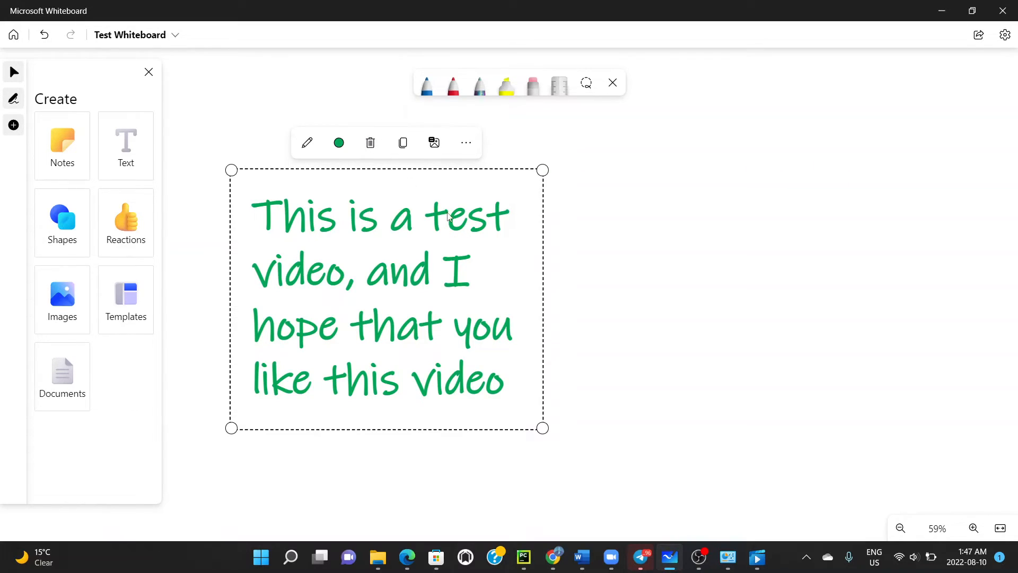
left_click(370, 144)
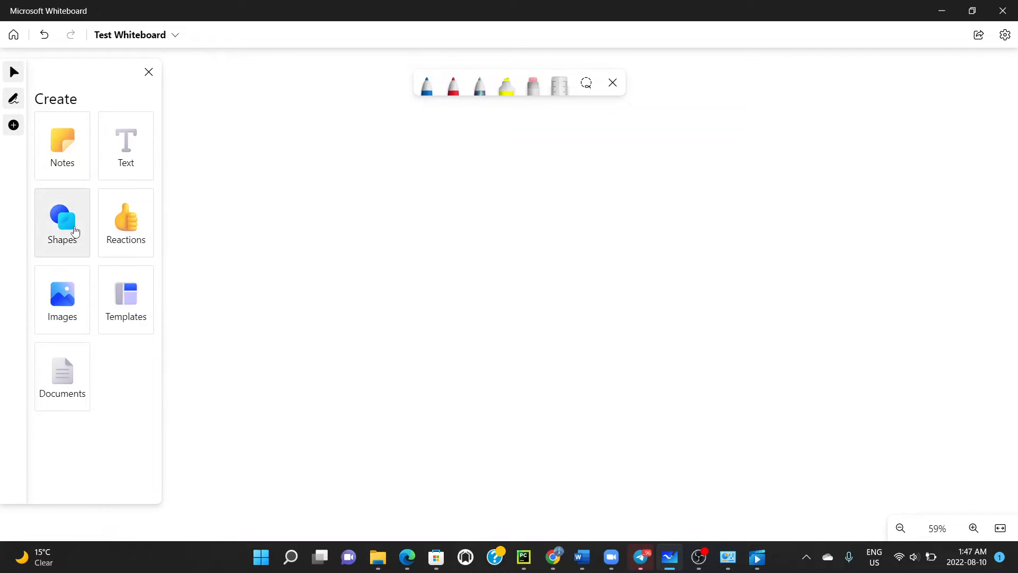
- Draw a wide block arrow, a circle beside it, and a tall narrow triangle between the two
left_click(64, 227)
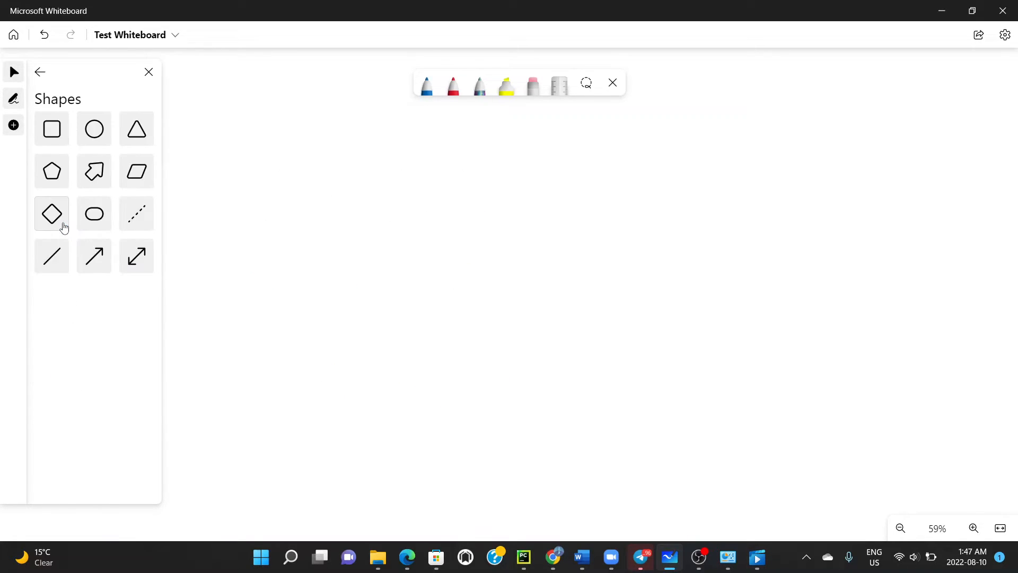
left_click(94, 175)
left_click_drag(339, 231, 556, 328)
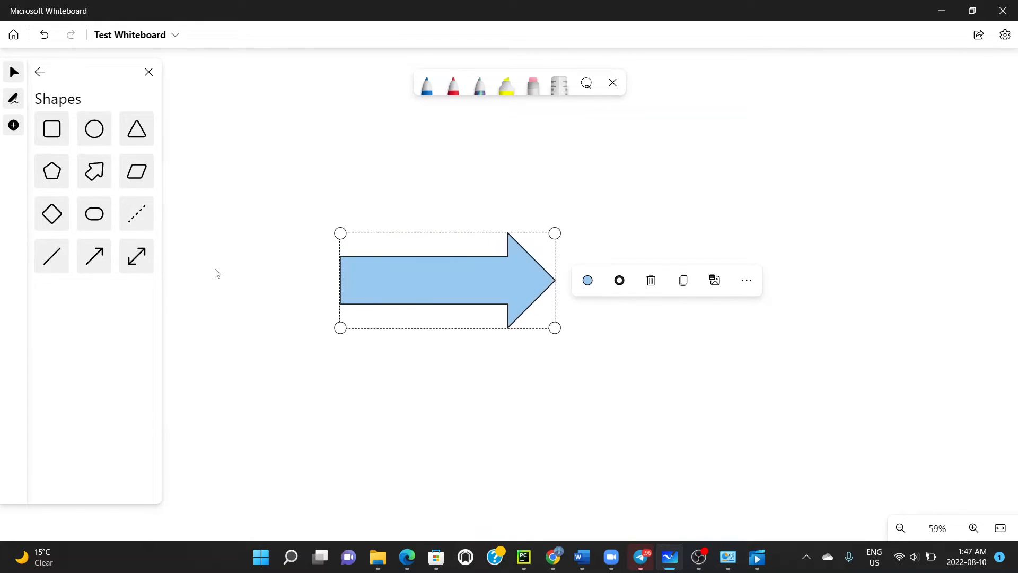
left_click(90, 137)
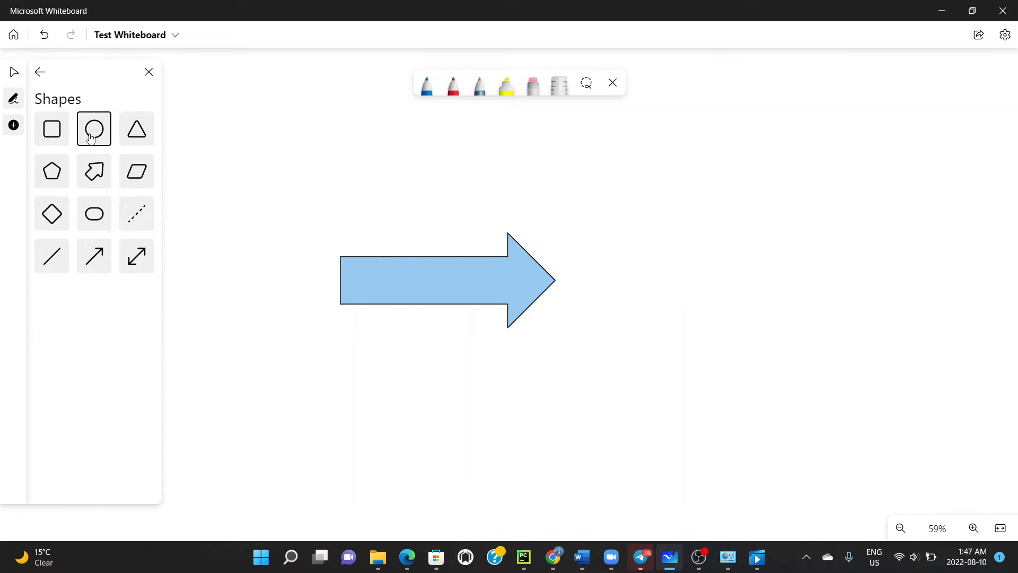
left_click_drag(681, 229, 786, 334)
left_click(138, 129)
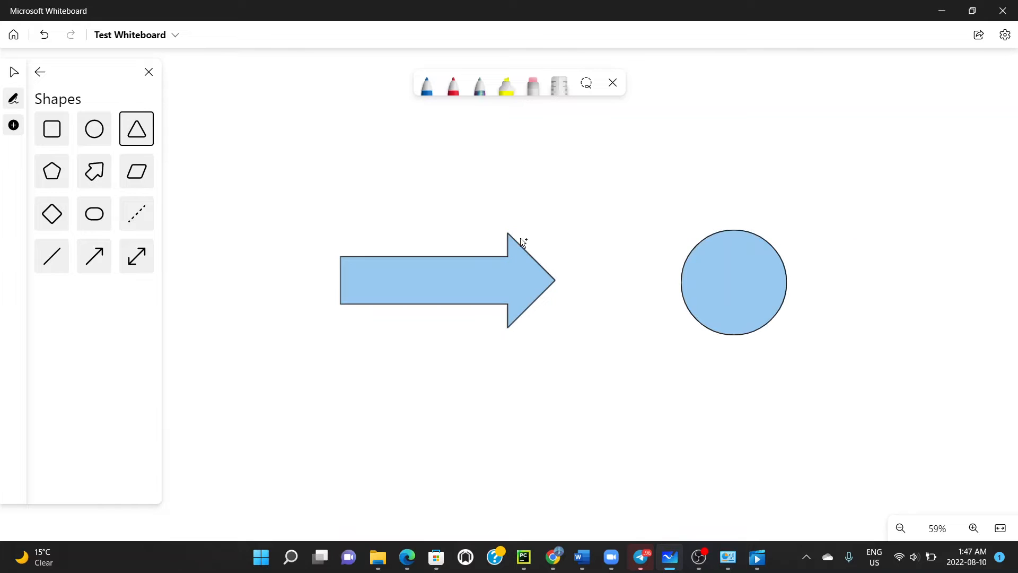
left_click_drag(616, 173, 618, 337)
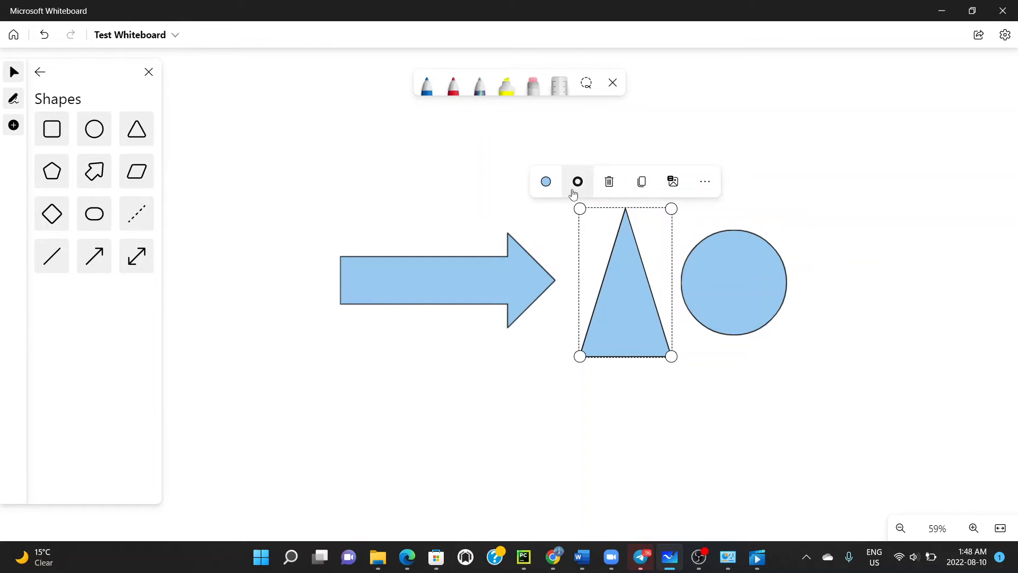
- Delete the triangle, the block arrow and the circle from the canvas
left_click(610, 190)
left_click(499, 258)
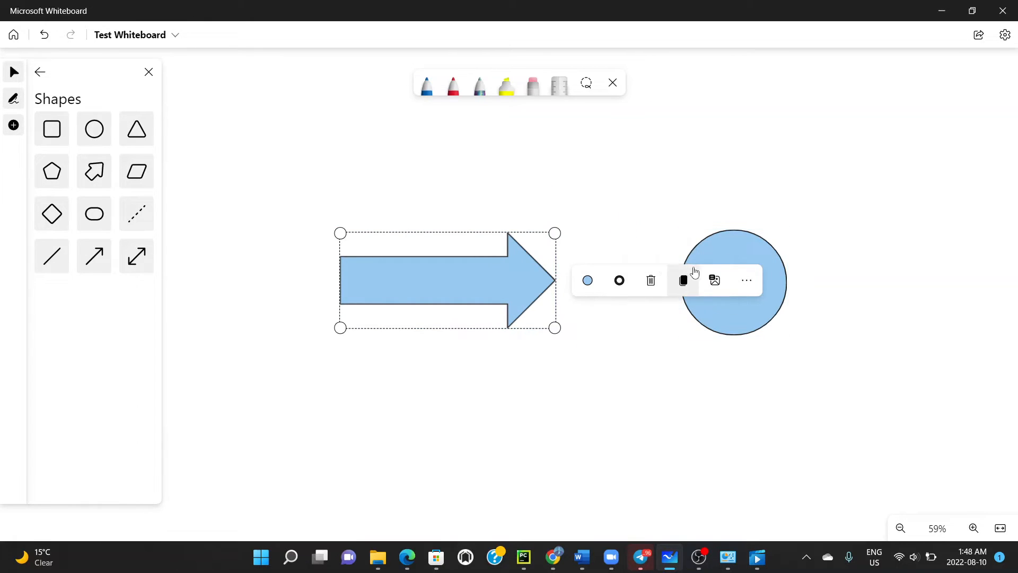
left_click(653, 282)
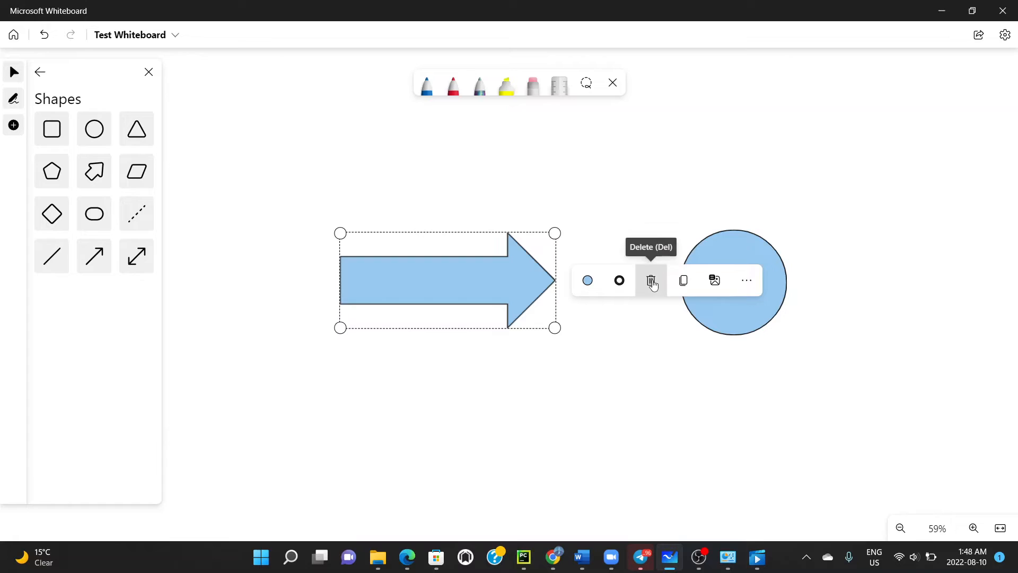
left_click(727, 282)
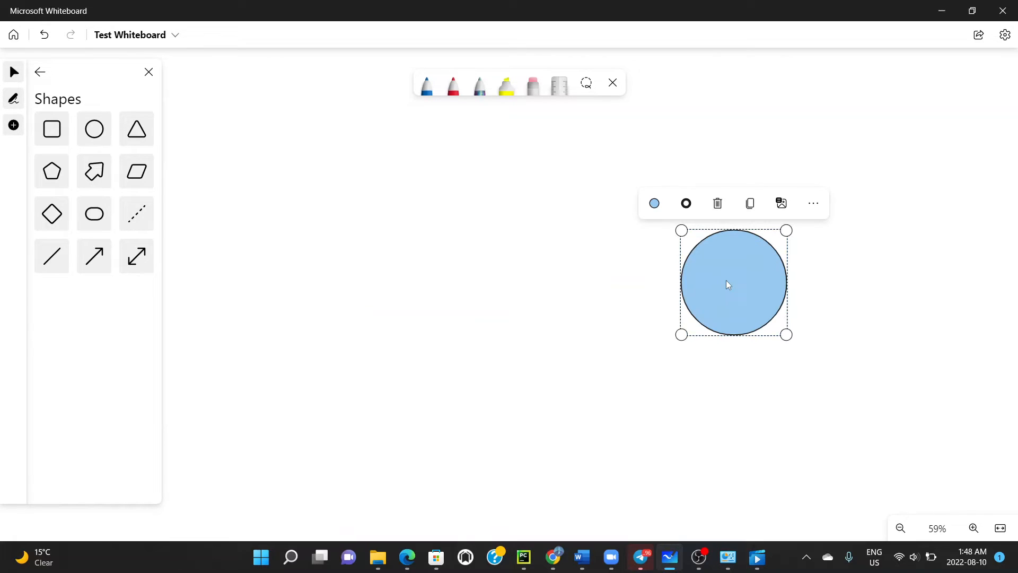
left_click(719, 204)
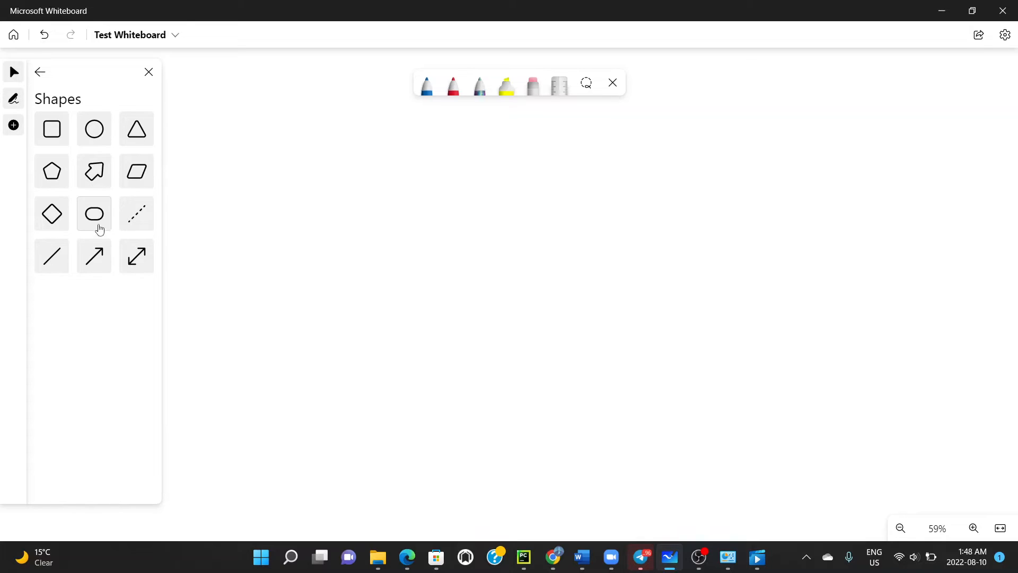
- Draw a long, slightly rising dashed line across the middle of the canvas and delete it
left_click(137, 217)
left_click_drag(480, 260, 664, 227)
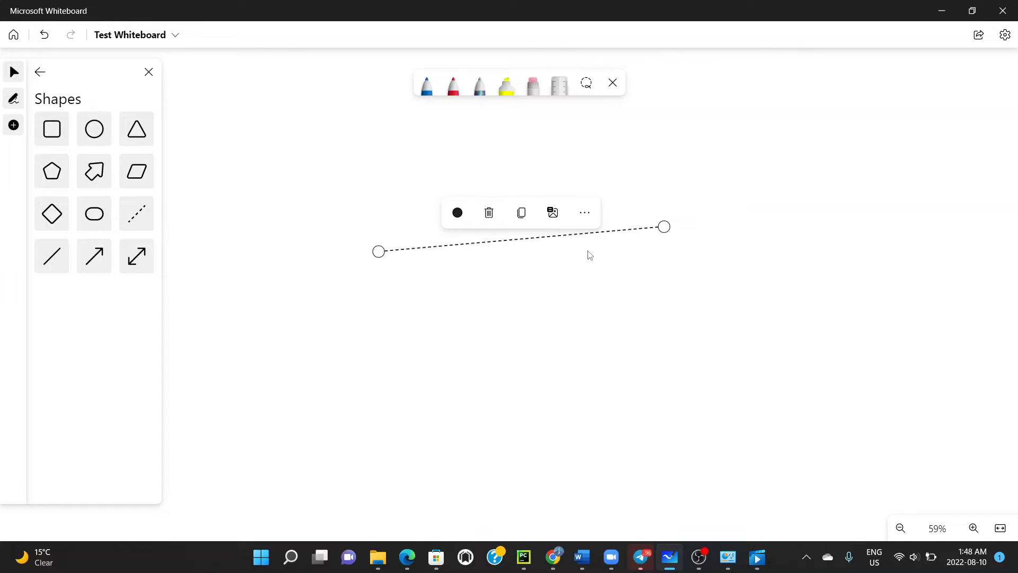
left_click(577, 269)
left_click(539, 242)
key("Delete")
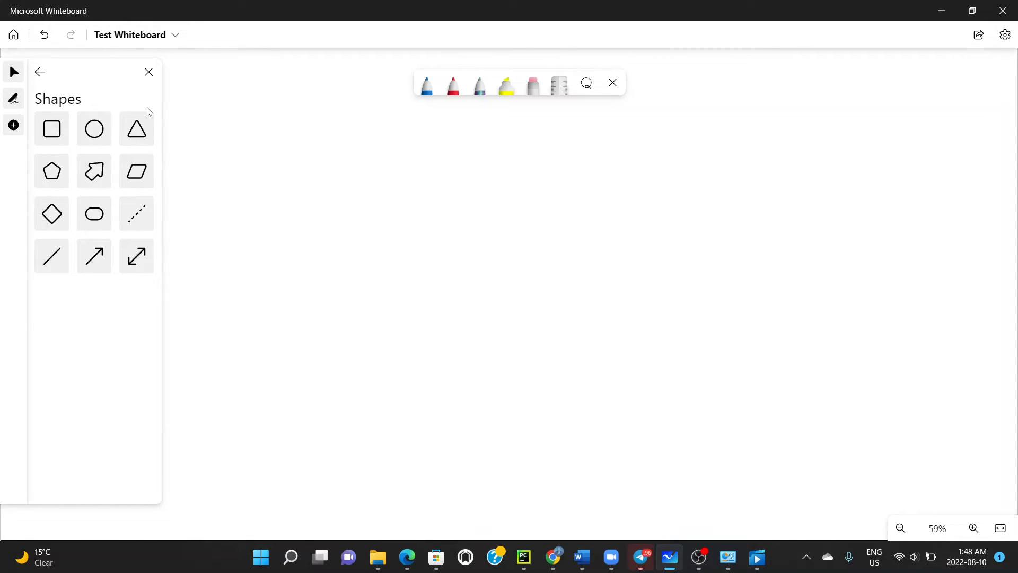
- Place a red X reaction on the canvas, enlarge it to several times its size and move it up near the center
left_click(149, 73)
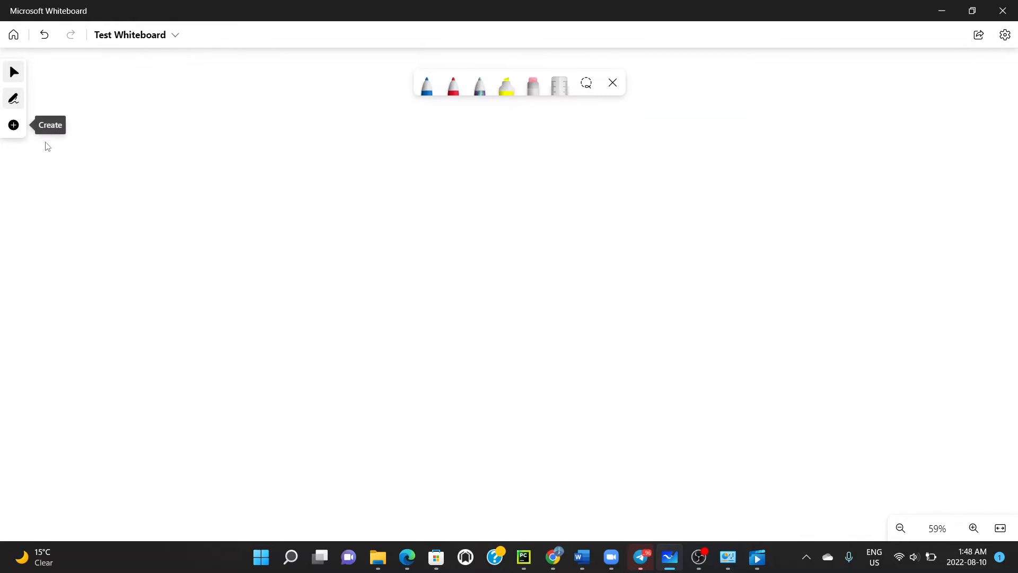
left_click(19, 127)
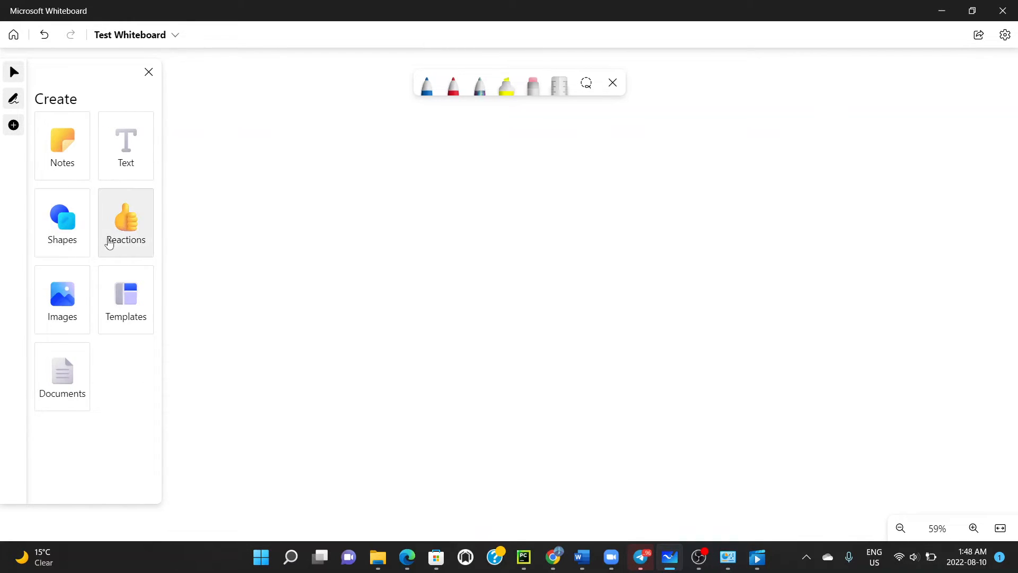
left_click(117, 236)
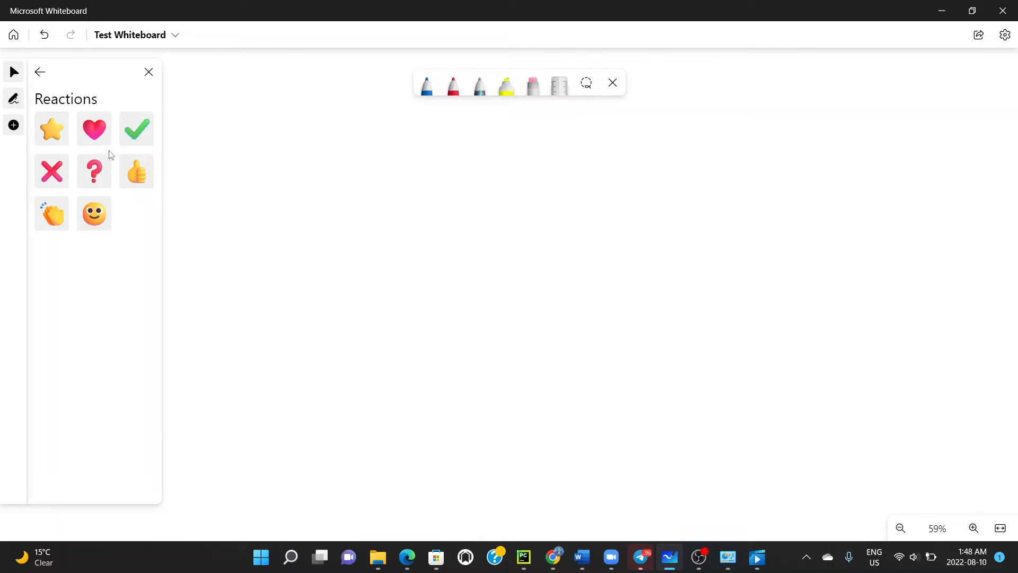
left_click(52, 173)
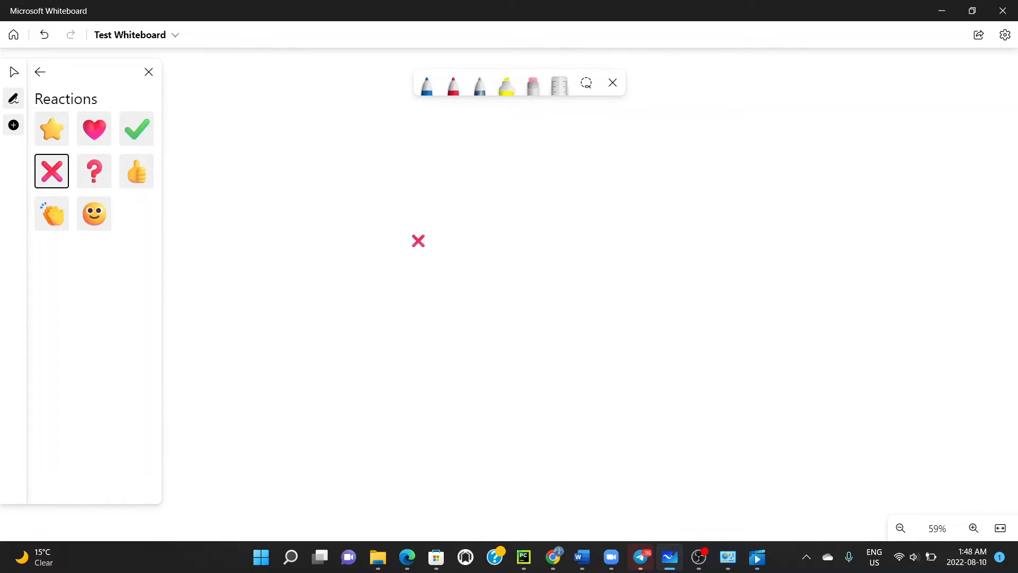
left_click(457, 285)
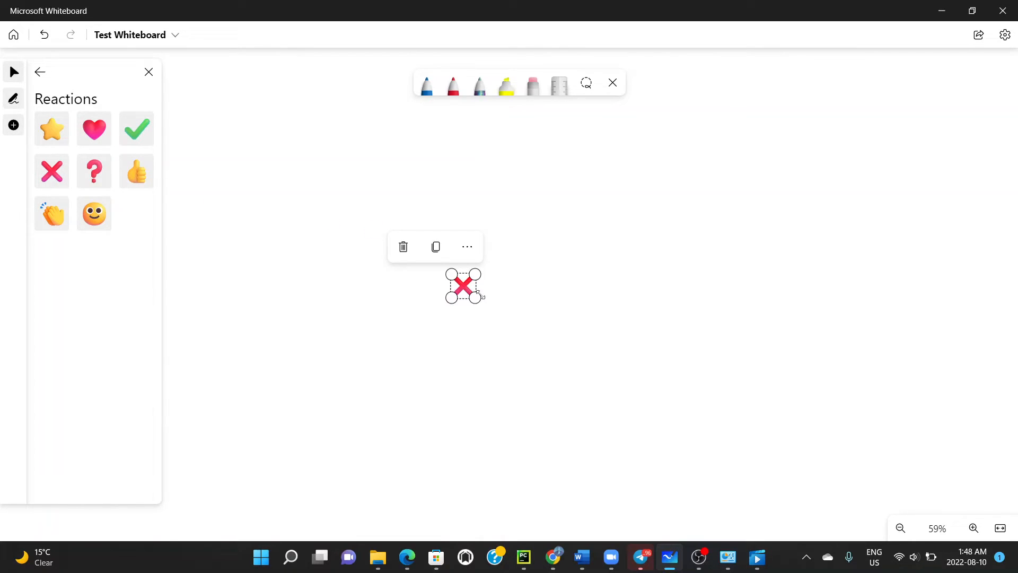
left_click_drag(603, 362, 679, 397)
left_click_drag(500, 346, 565, 223)
- Place a thumbs-up reaction beside the red X, enlarge it and move it slightly up and away from the X
left_click(136, 170)
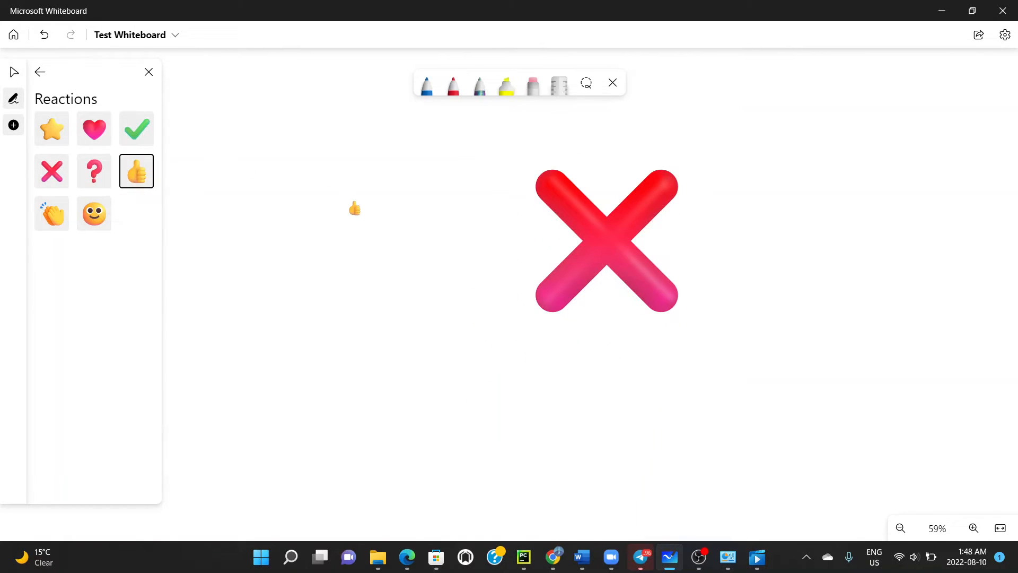
left_click(409, 238)
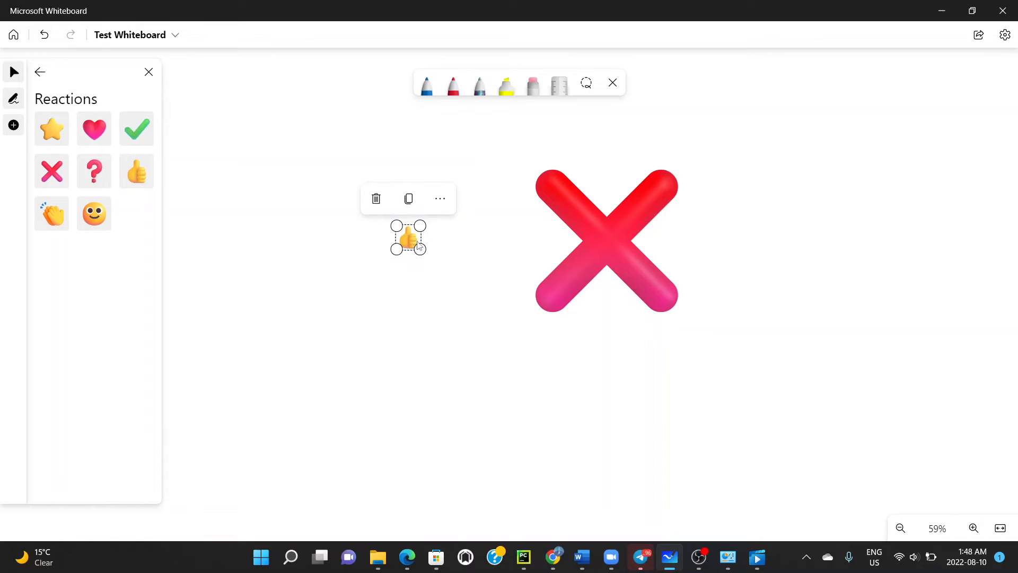
left_click_drag(420, 247, 489, 319)
left_click_drag(420, 240, 378, 201)
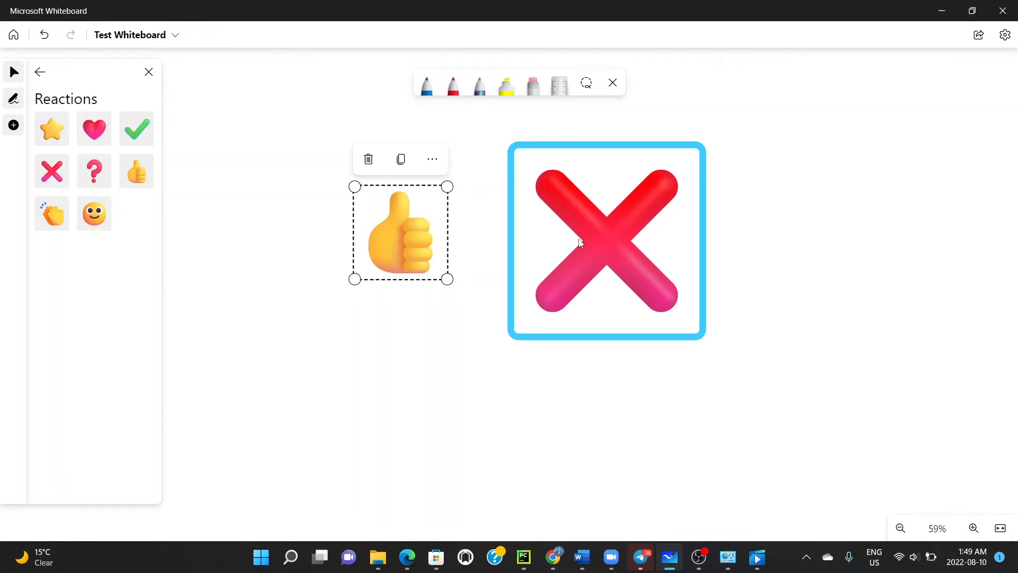
- Delete the red X and the thumbs-up reaction from the canvas and close the reactions list
left_click(607, 240)
key("Delete")
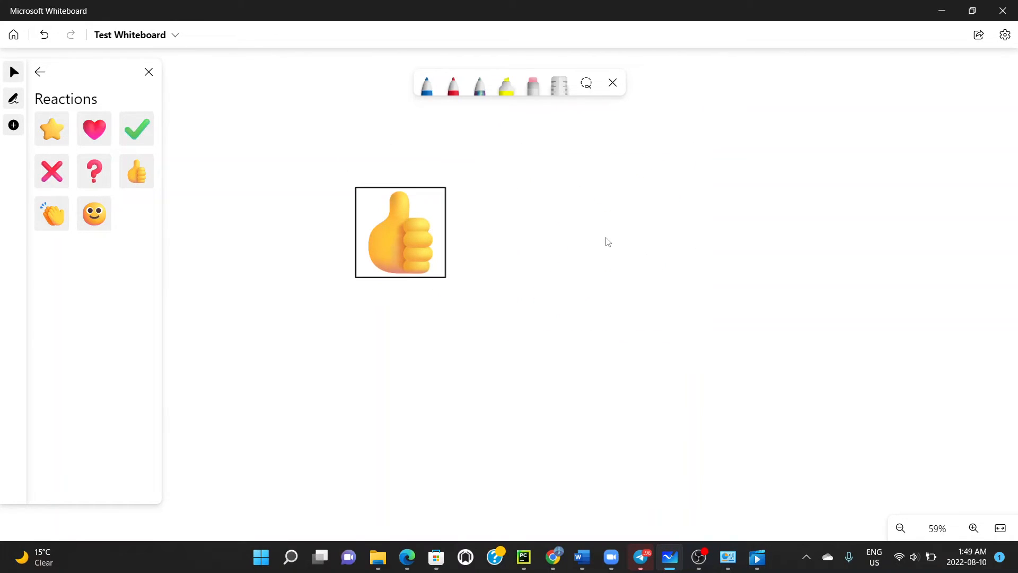
left_click(413, 215)
key("Delete")
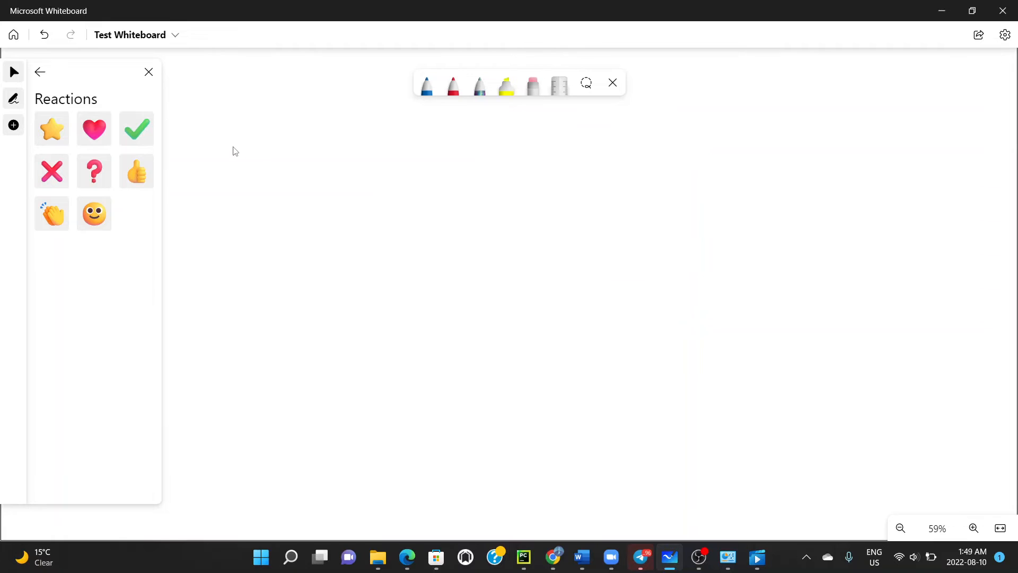
left_click(159, 73)
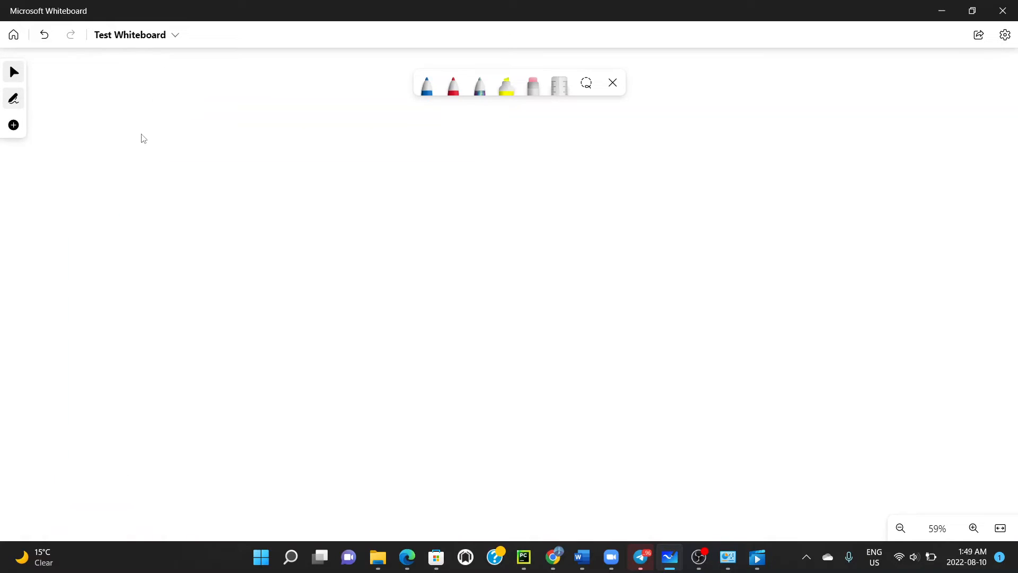
- Open the file chooser for adding an image and close it without choosing a file
left_click(20, 125)
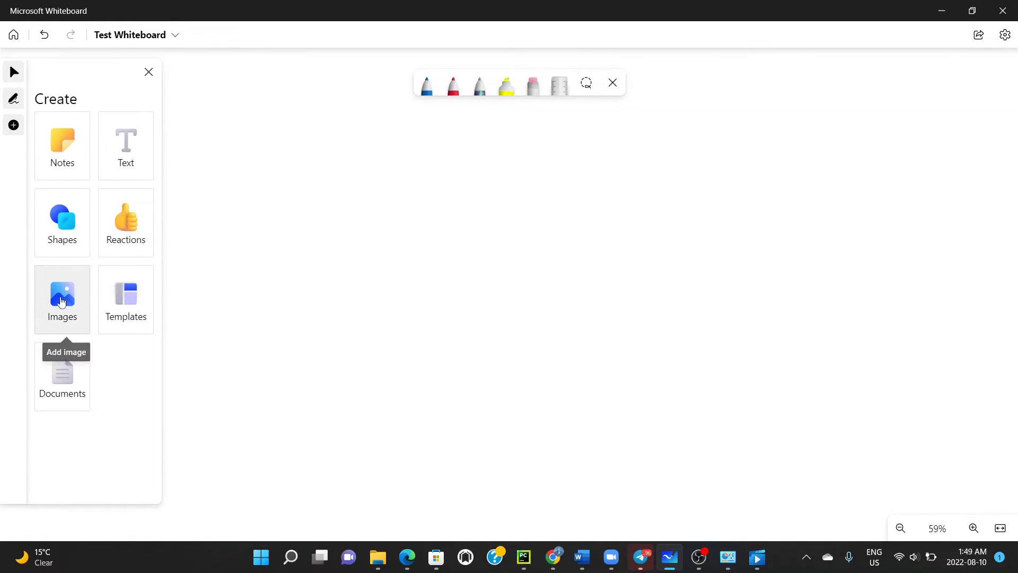
left_click(62, 301)
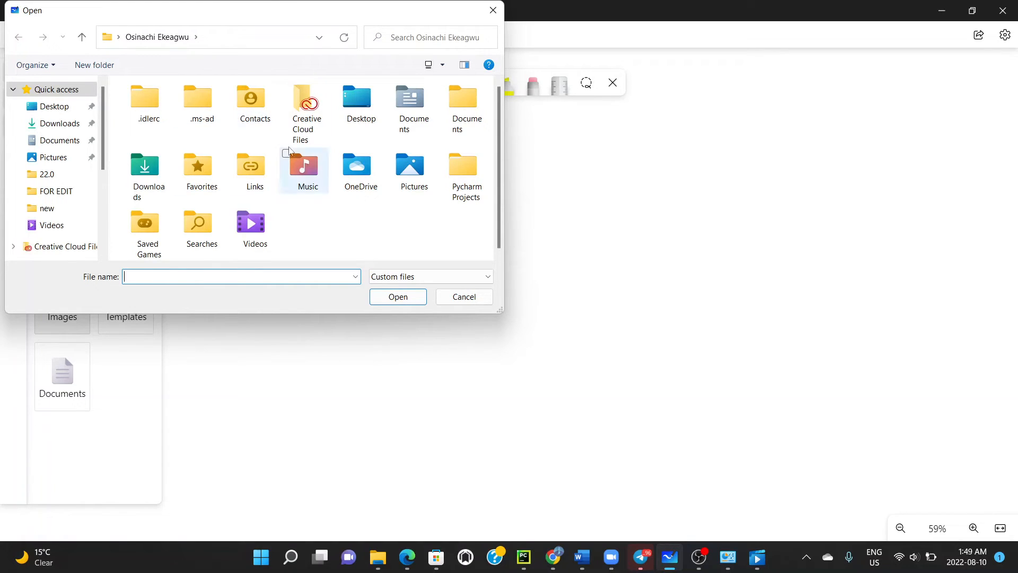
left_click(487, 10)
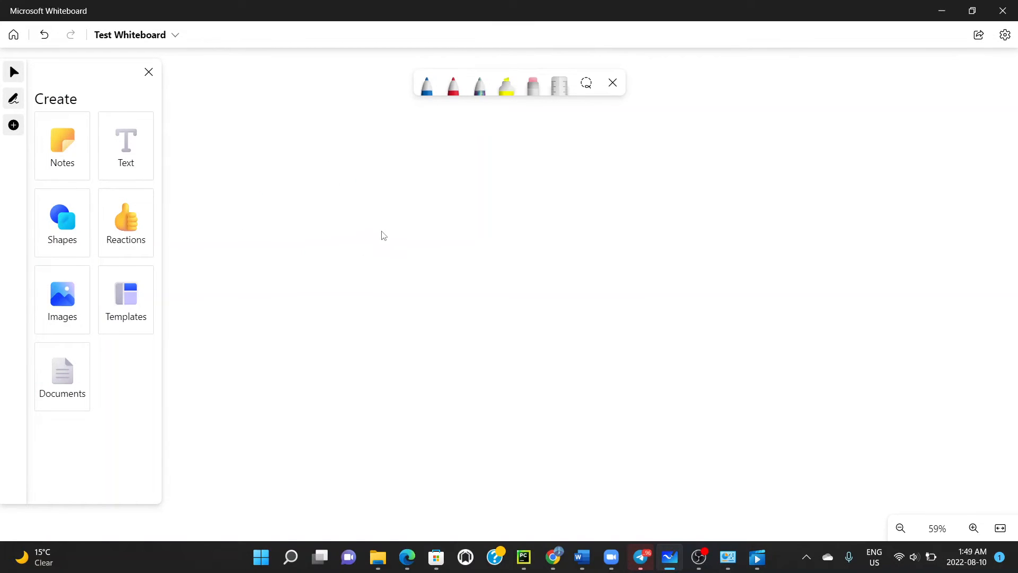
- Insert the Affinity diagram template from the Brainstorming category and enlarge it across the canvas
left_click(128, 305)
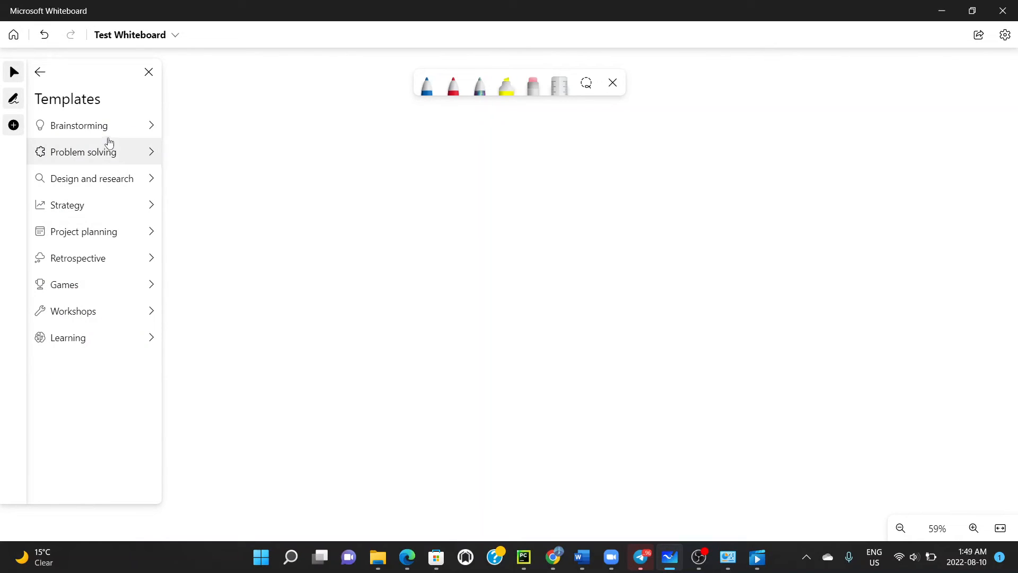
left_click(129, 131)
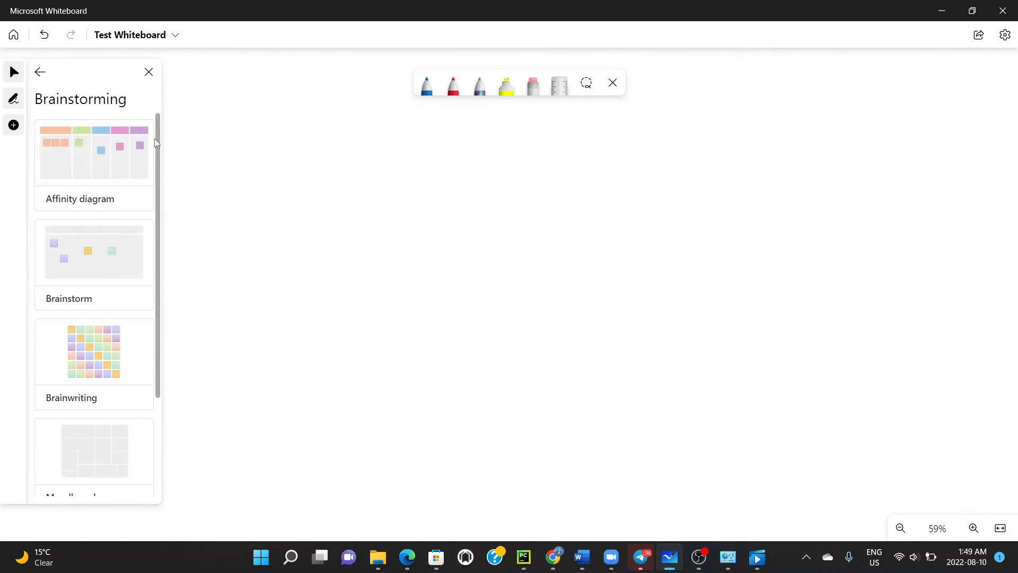
mouse_move(104, 239)
left_click_drag(158, 203, 160, 318)
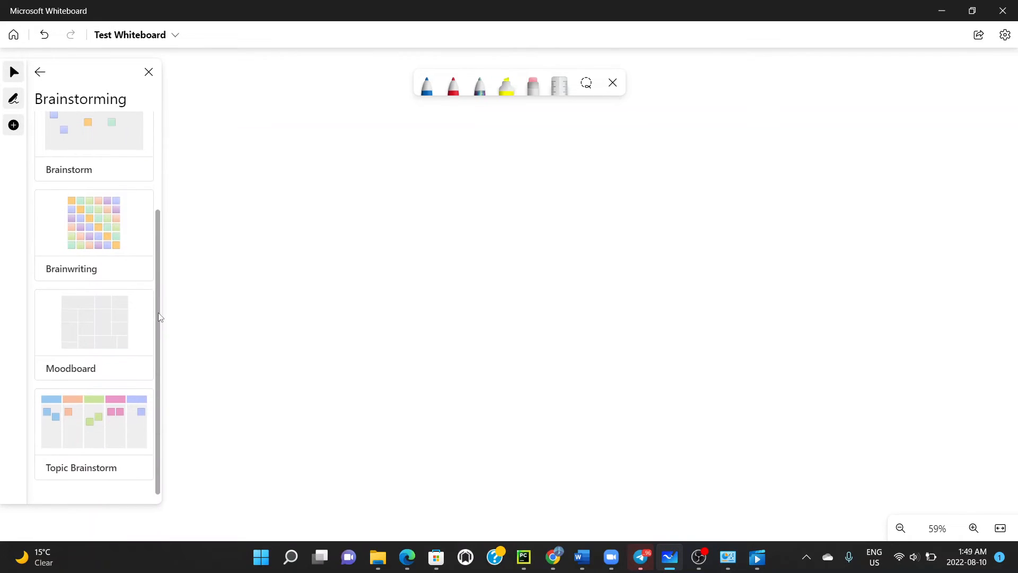
mouse_move(94, 420)
left_click_drag(157, 340, 157, 205)
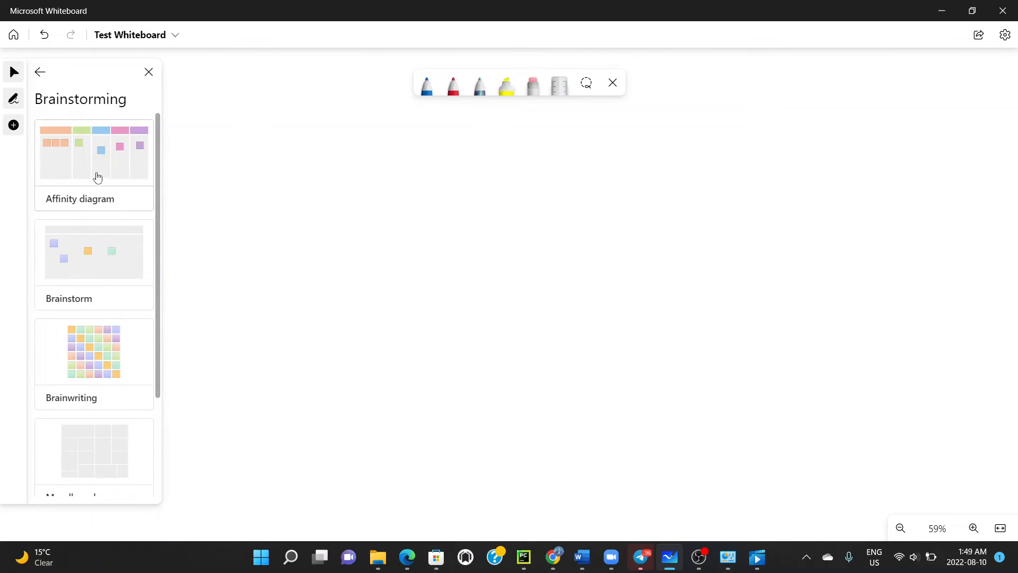
left_click(97, 154)
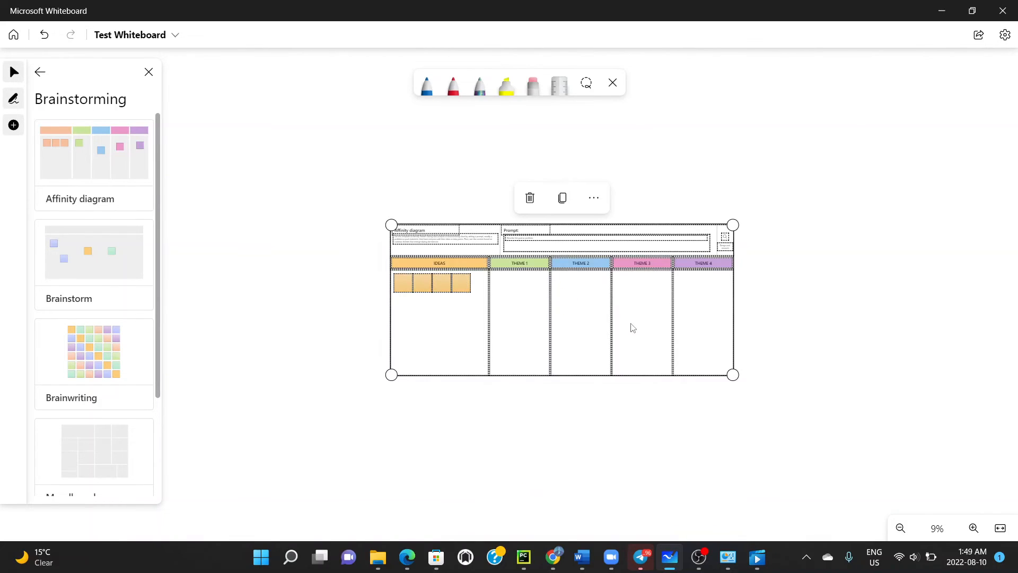
left_click_drag(731, 371, 834, 475)
left_click_drag(390, 220, 310, 175)
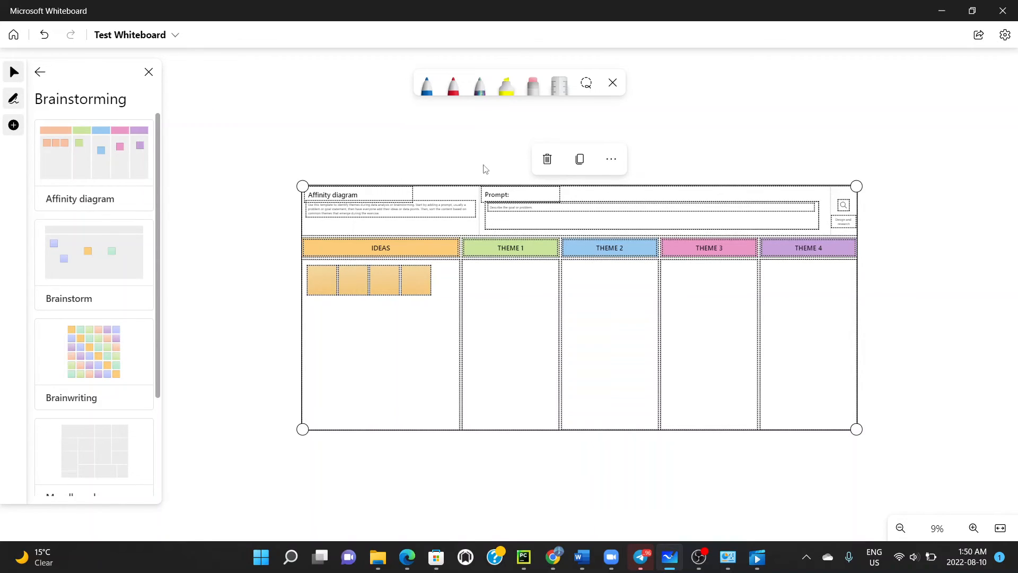
- Close the template list and delete the IDEAS heading text from the affinity diagram's orange header
left_click(152, 75)
left_click(382, 243)
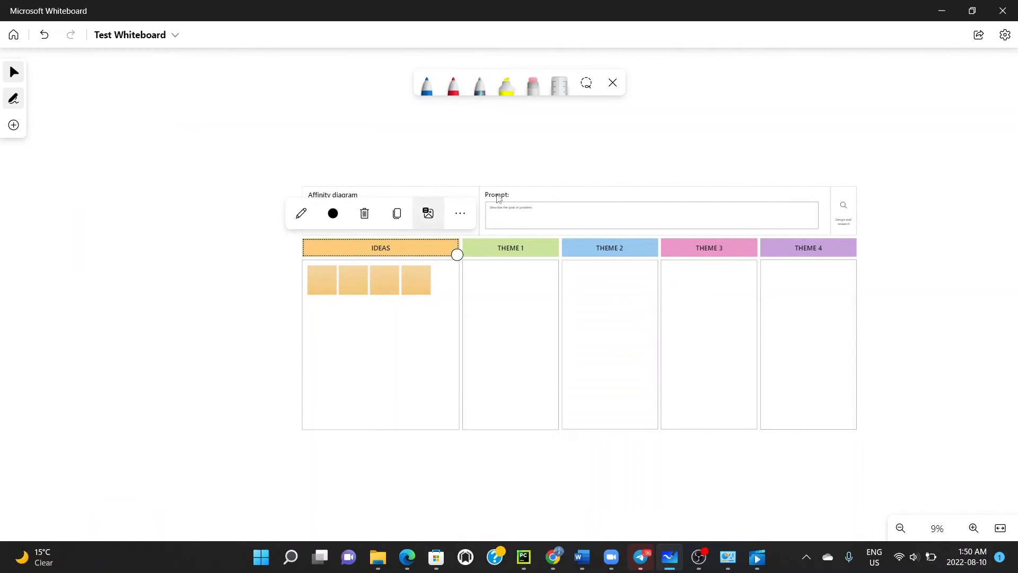
left_click(365, 214)
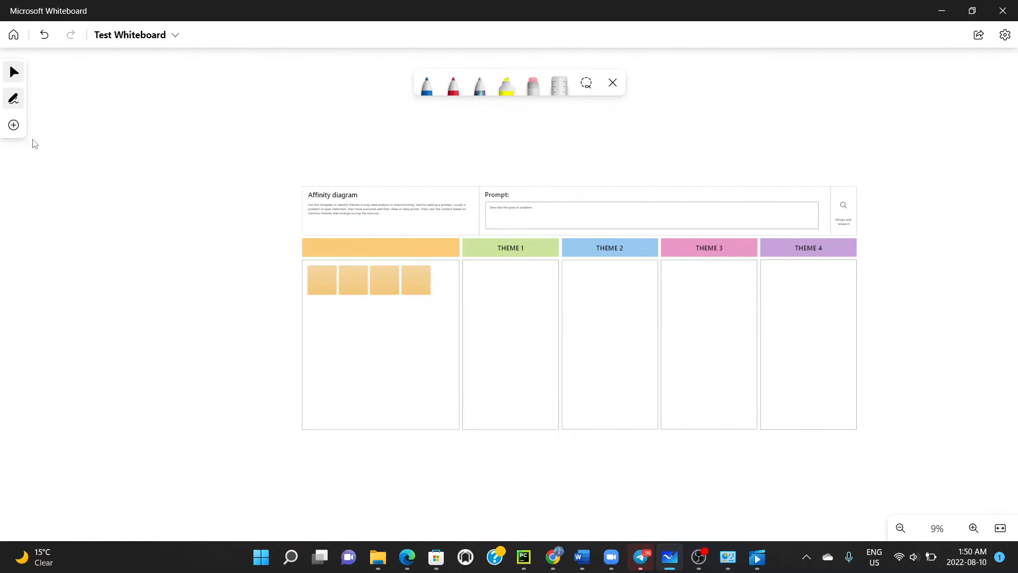
- Move the empty box under THEME 4 down off its column and back up to its original place, ending with it deselected
left_click(14, 124)
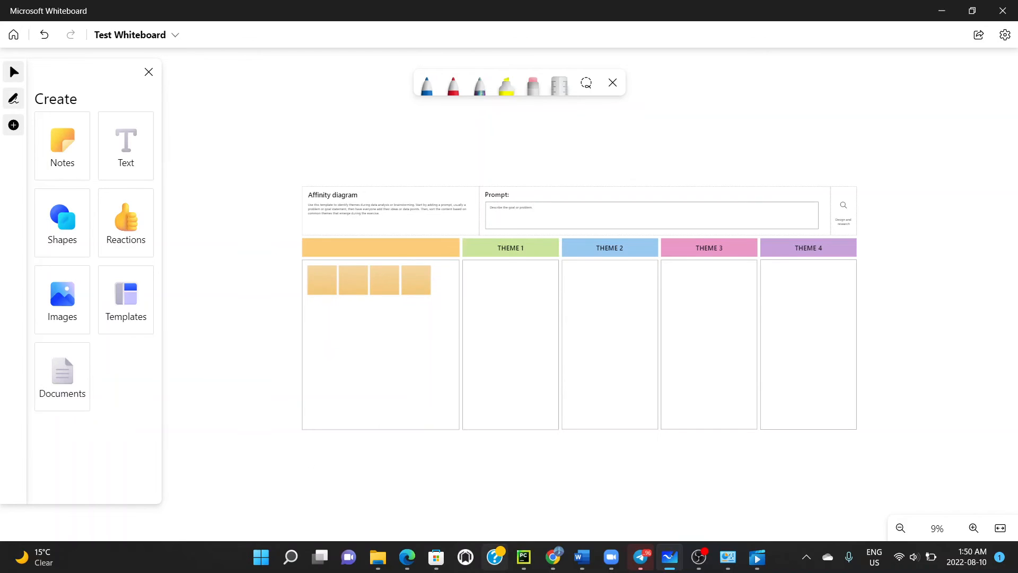
left_click(852, 423)
key("Down")
key("Down")
key("Down")
key("Down")
key("Down")
key("Down")
key("Down")
key("Down")
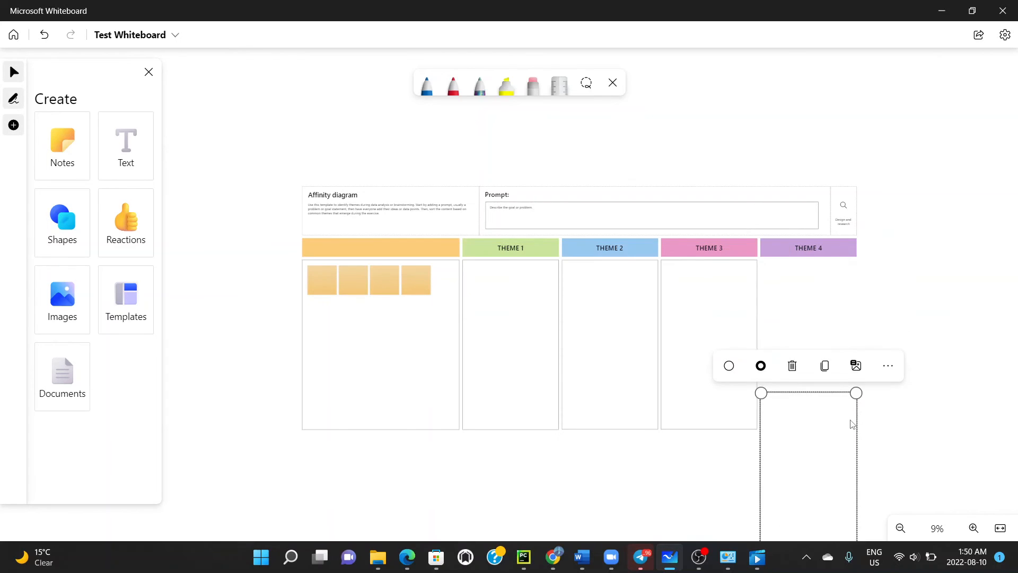
key("Down")
key("Down")
key("Up")
key("Up")
key("Up")
key("Up")
key("Up")
key("Up")
key("Up")
key("Up")
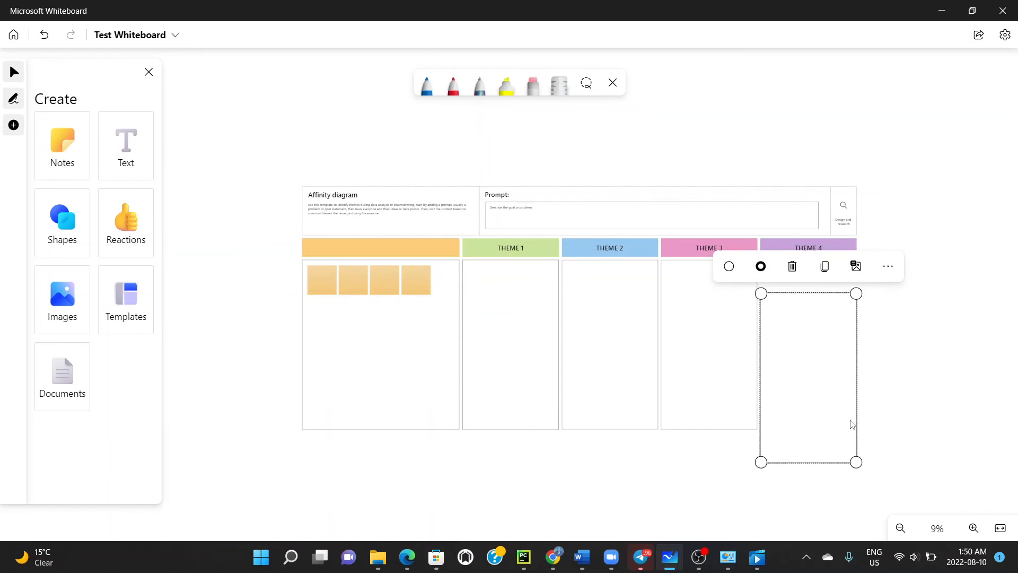
key("Up")
key("Up")
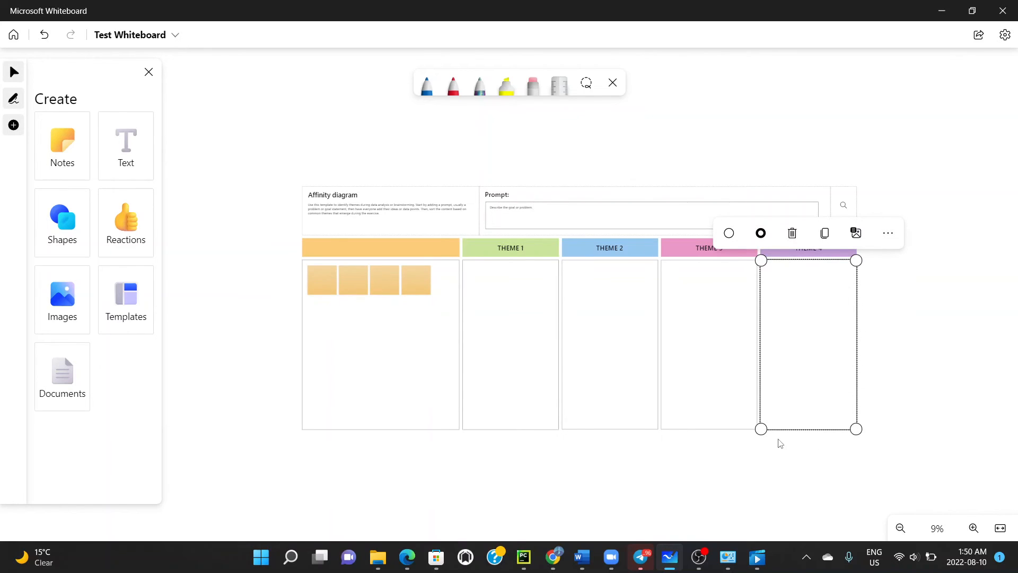
left_click(712, 381)
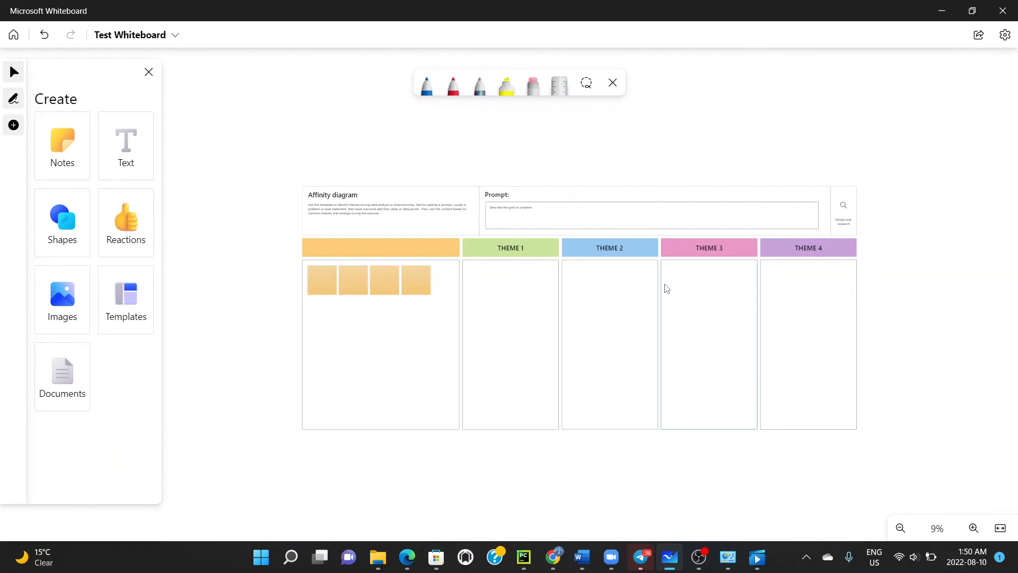
left_click(579, 252)
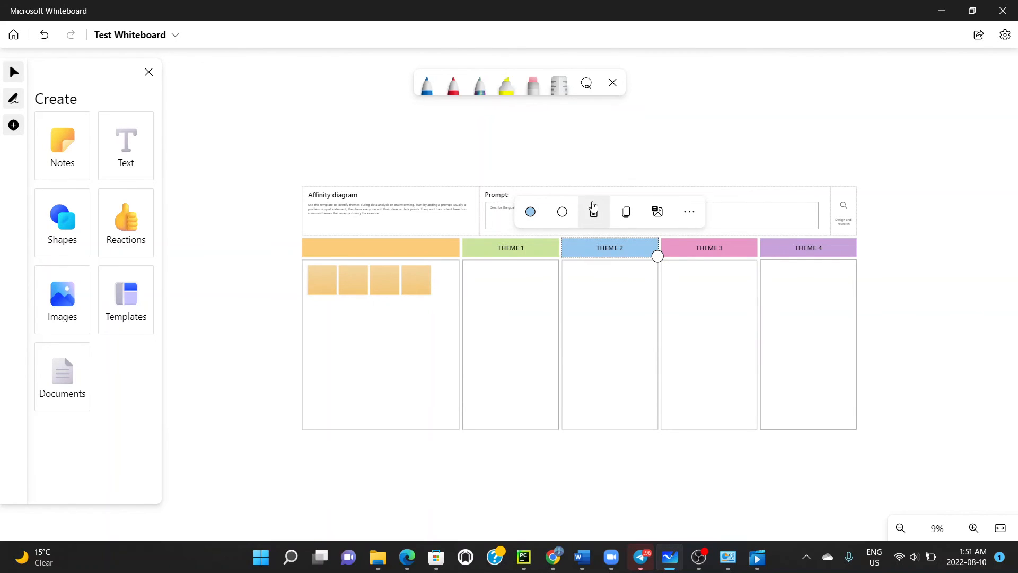
double_click(533, 302)
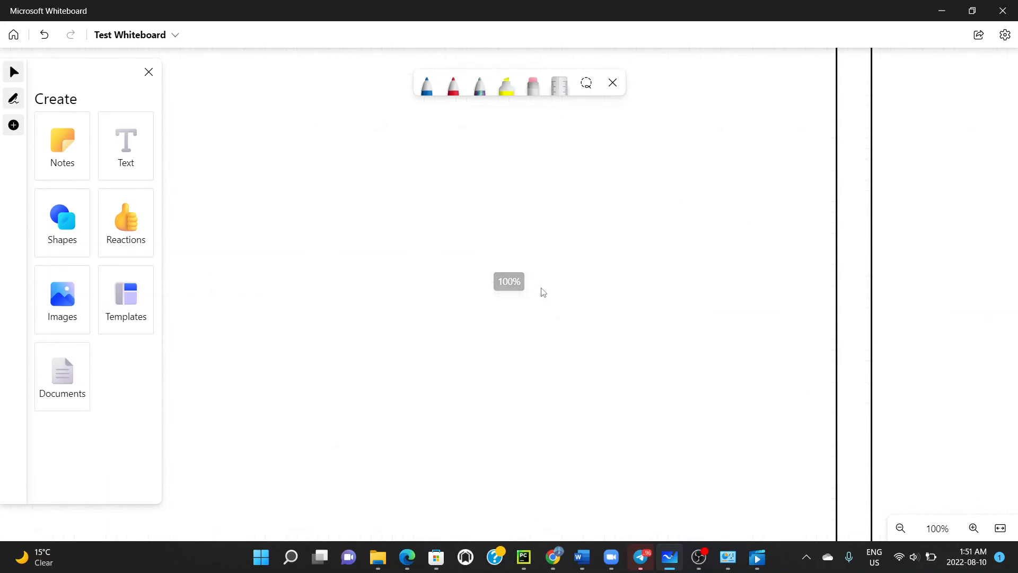
scroll(542, 292, "up", 2)
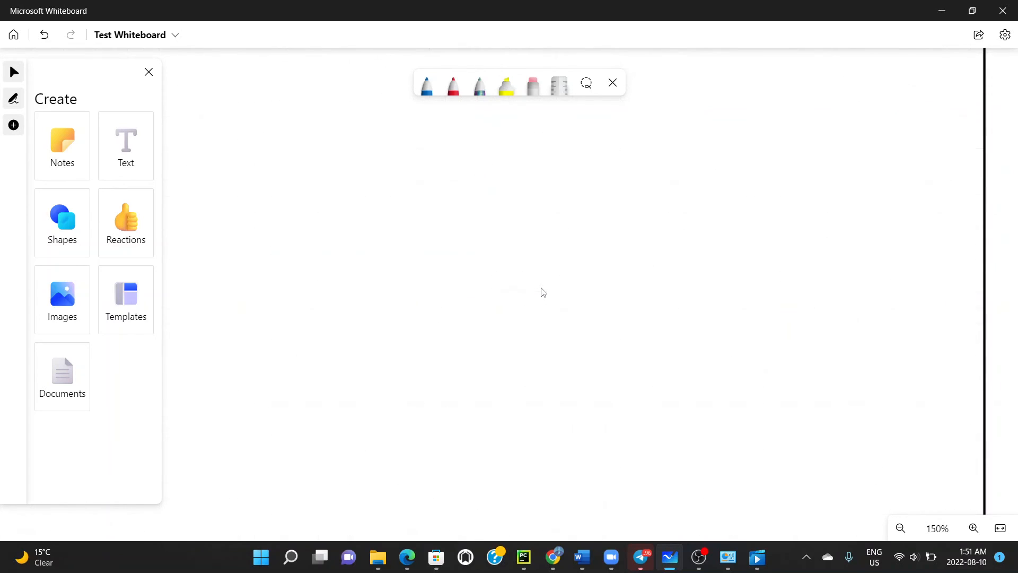